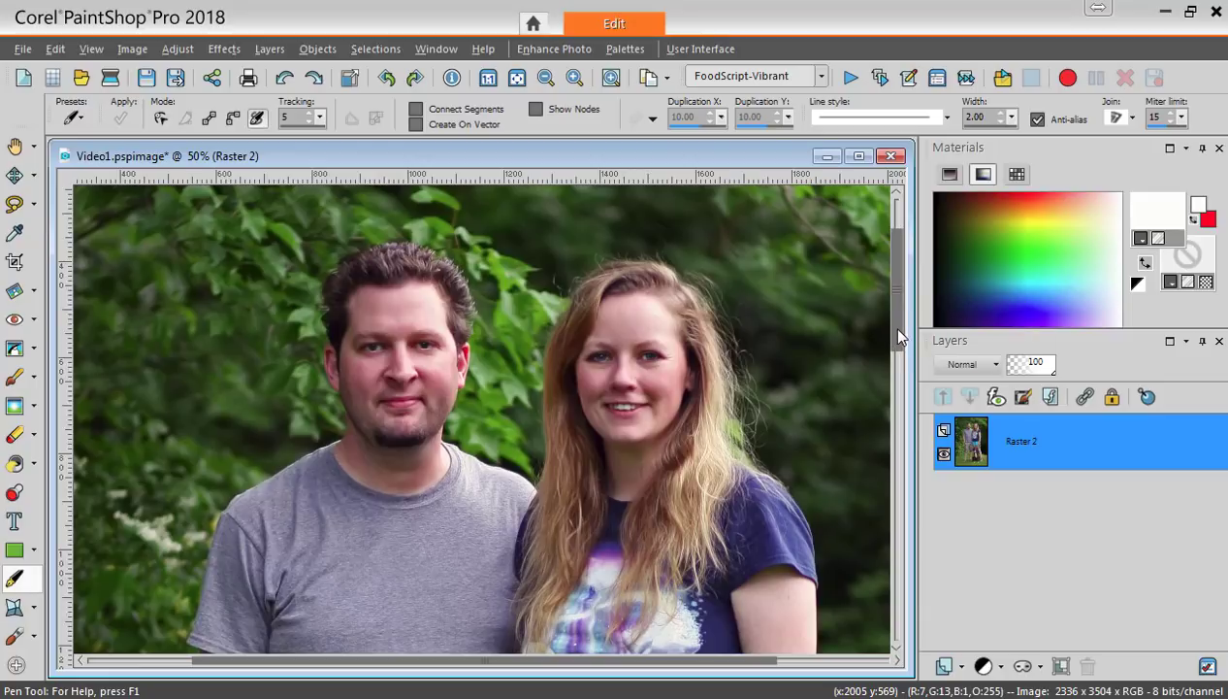
Step: Set up the Pen tool for freehand drawing with black as the foreground colour, focusing on the man's face
{"action": "scroll", "coordinate": [351, 592], "scroll_direction": "up", "scroll_amount": 3}
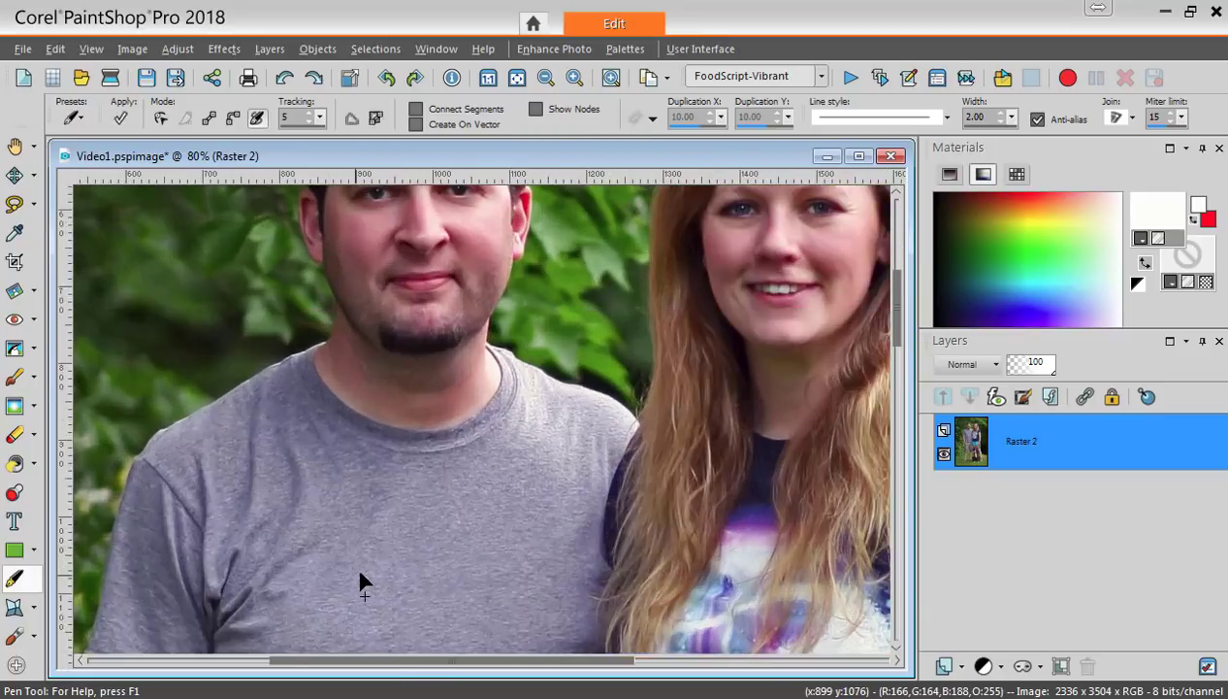
{"action": "scroll", "coordinate": [359, 582], "scroll_direction": "up", "scroll_amount": 2}
{"action": "left_click_drag", "start_coordinate": [898, 328], "coordinate": [901, 291]}
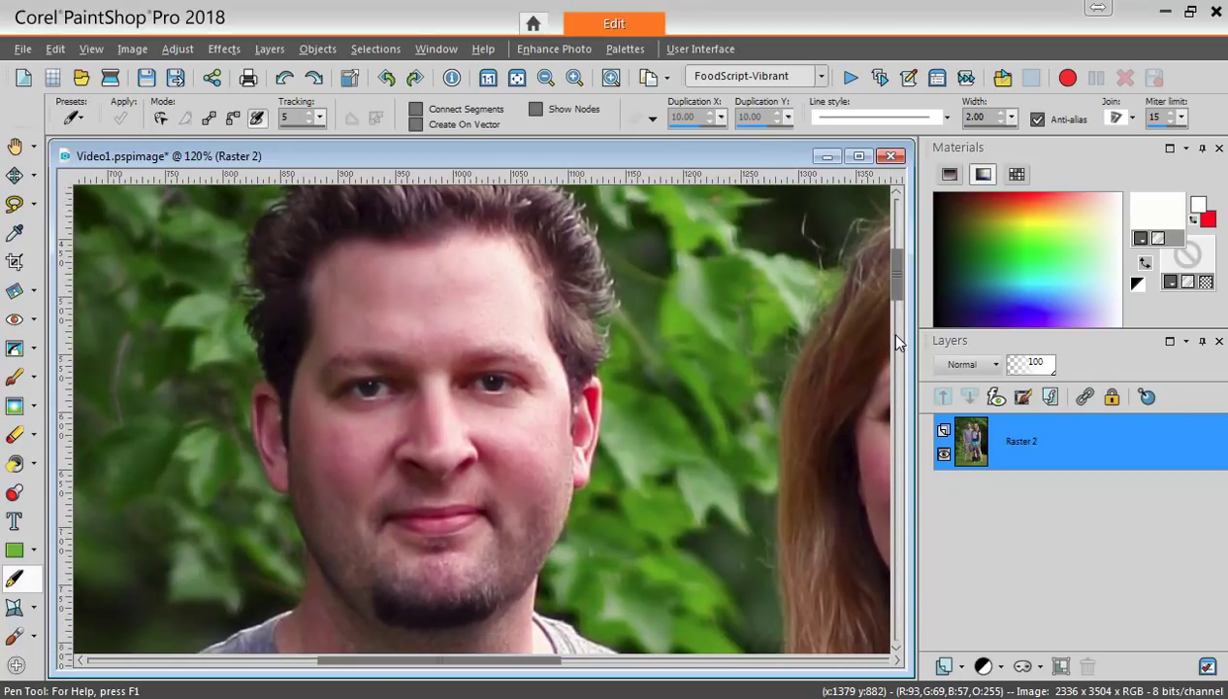
{"action": "left_click", "coordinate": [21, 579]}
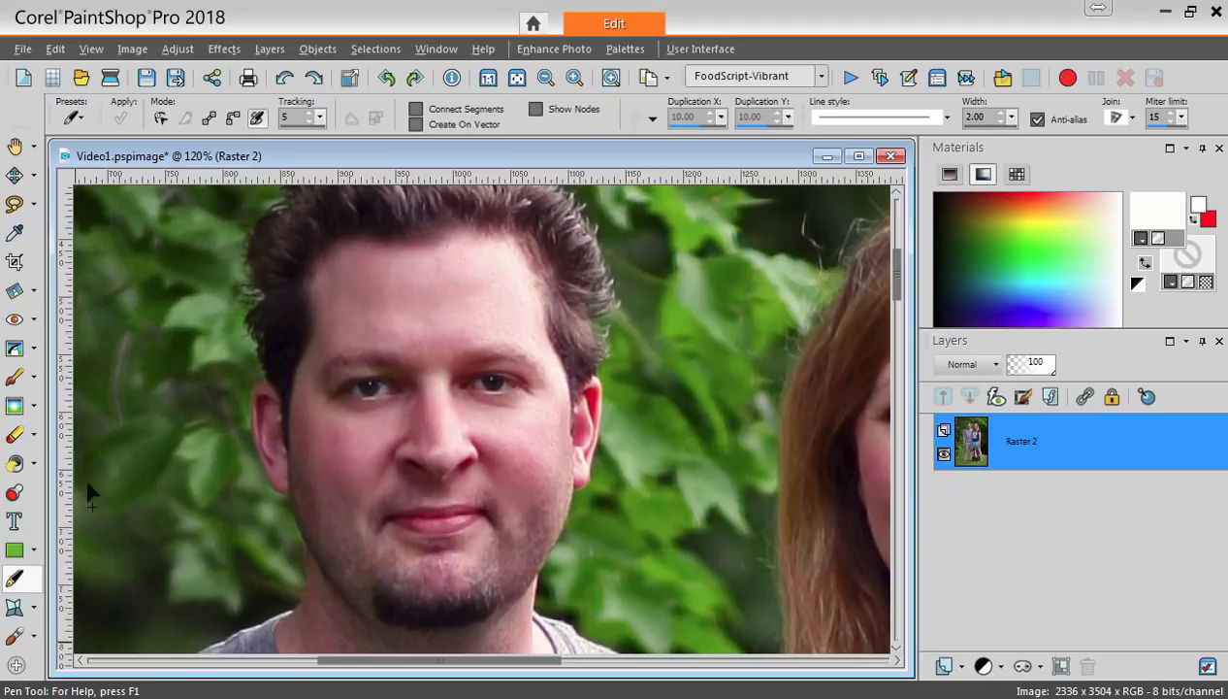
{"action": "left_click", "coordinate": [258, 118]}
{"action": "left_click", "coordinate": [939, 200]}
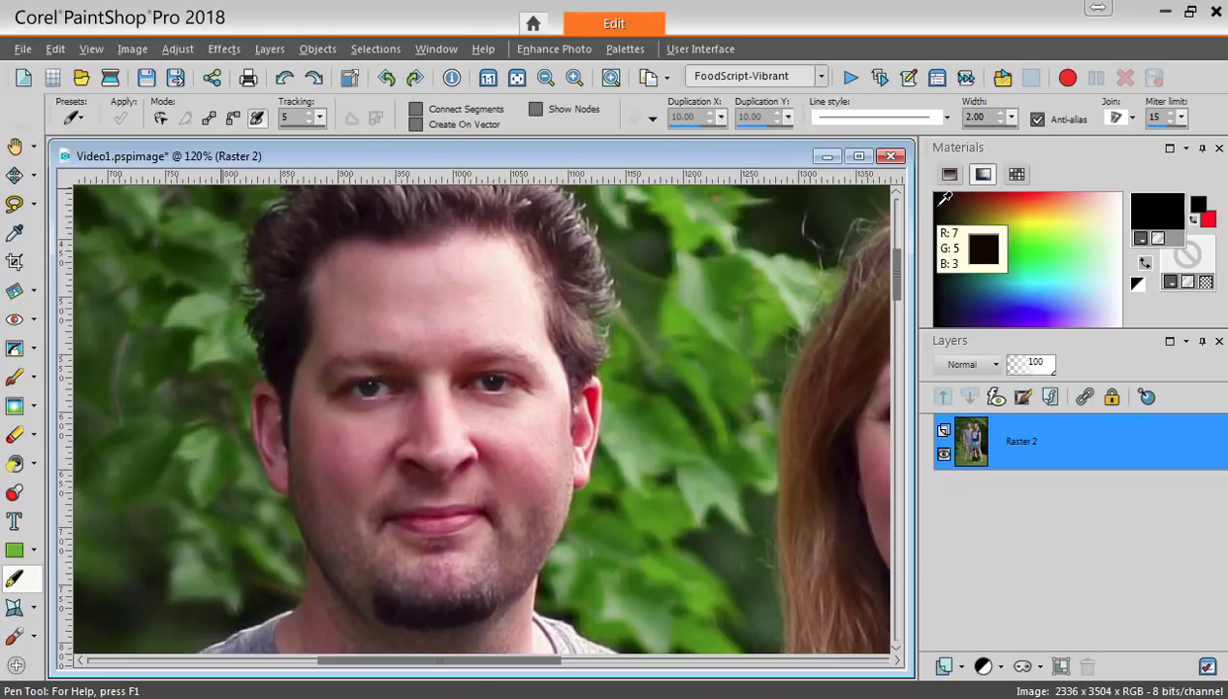
Step: Add a new raster layer with default settings above the photo layer
{"action": "left_click", "coordinate": [960, 666]}
{"action": "left_click", "coordinate": [973, 502]}
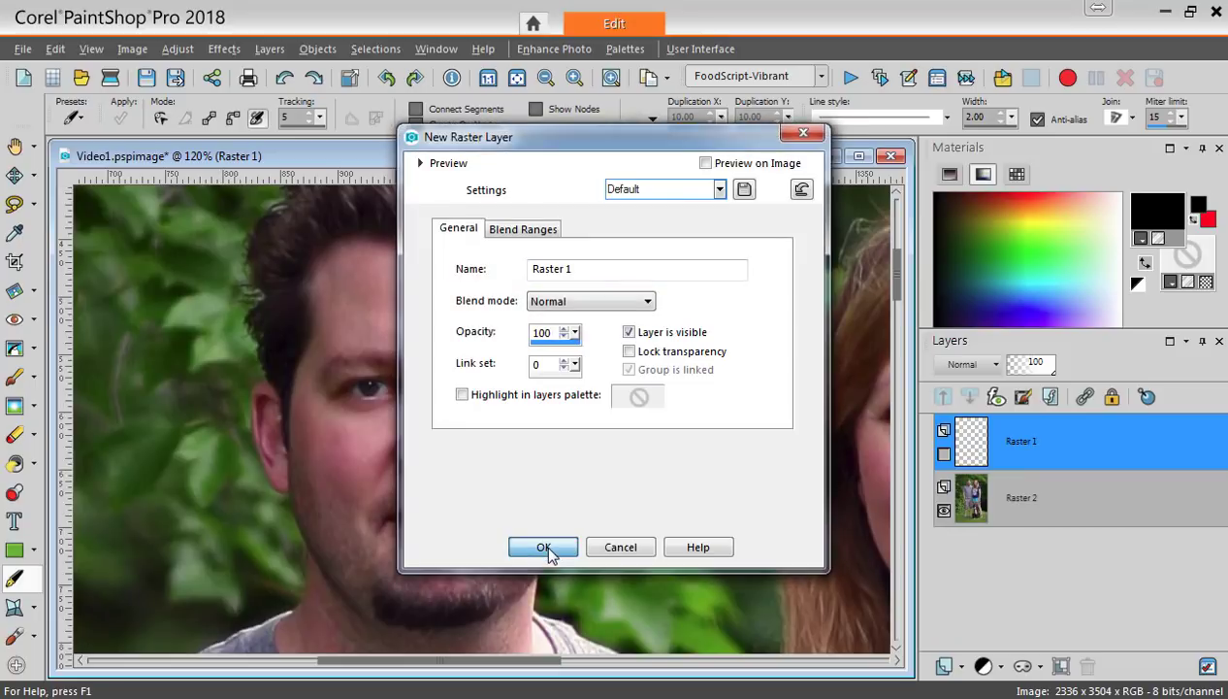
{"action": "left_click", "coordinate": [545, 548]}
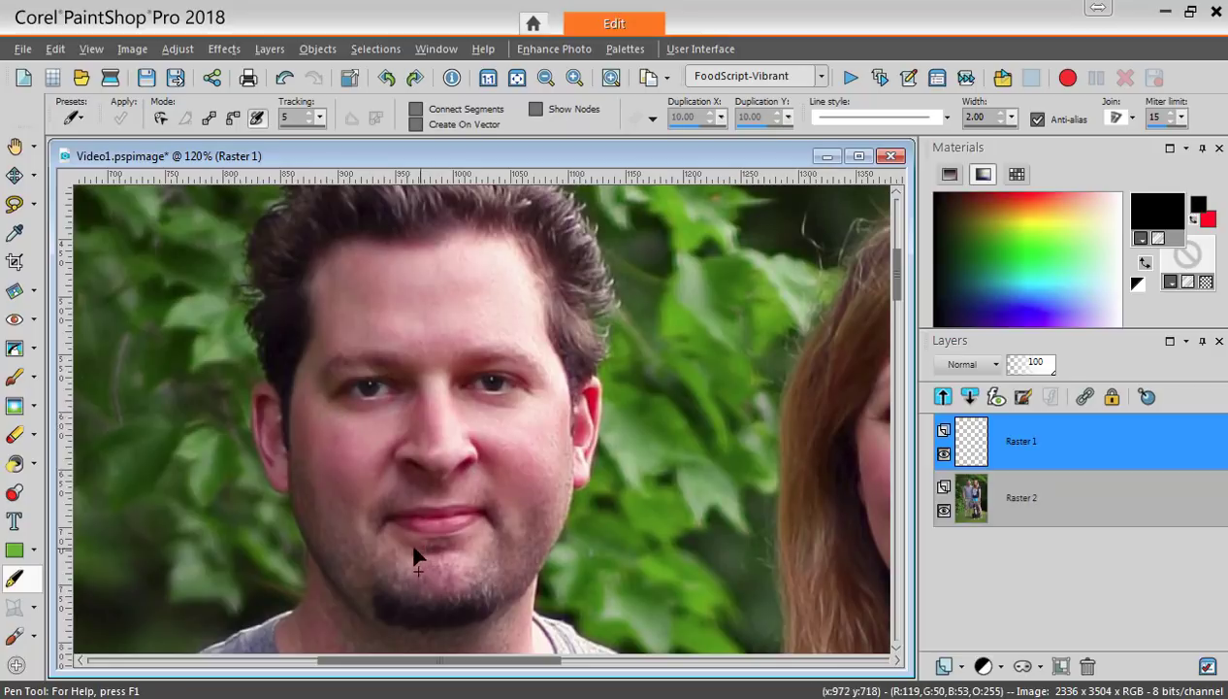
Step: Trace the outlines of both of the man's eyes with black freehand lines
{"action": "scroll", "coordinate": [310, 466], "scroll_direction": "up", "scroll_amount": 1}
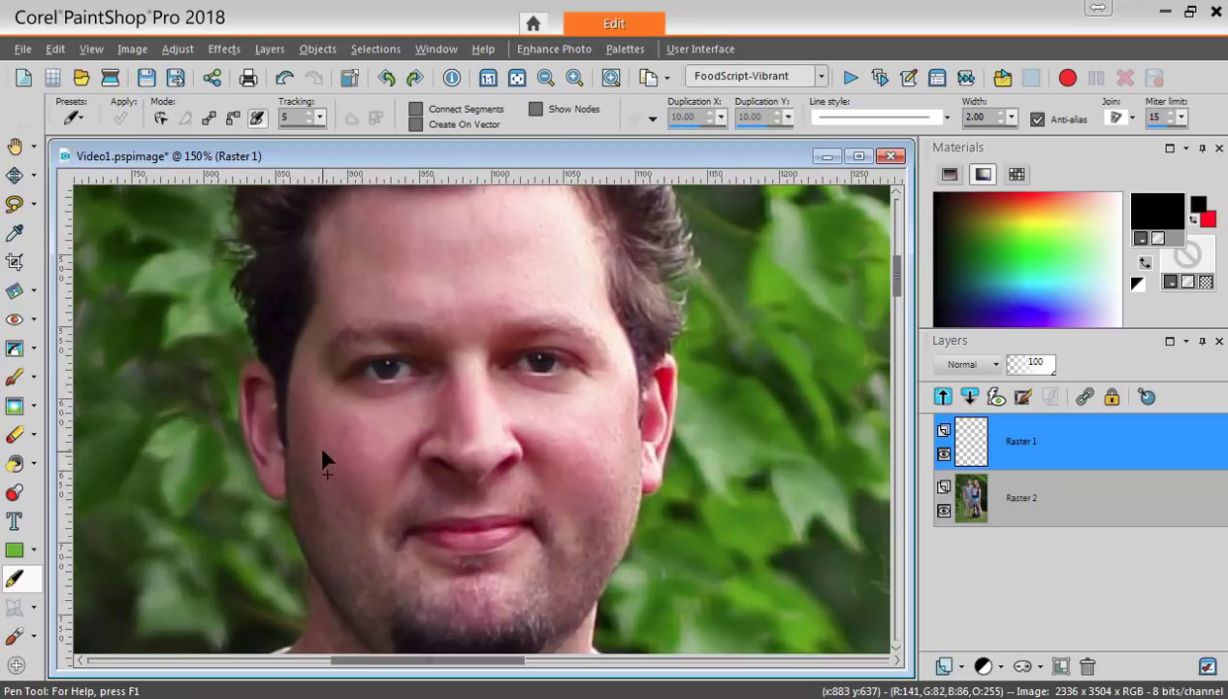
{"action": "scroll", "coordinate": [464, 443], "scroll_direction": "up", "scroll_amount": 2}
{"action": "scroll", "coordinate": [465, 444], "scroll_direction": "up", "scroll_amount": 1}
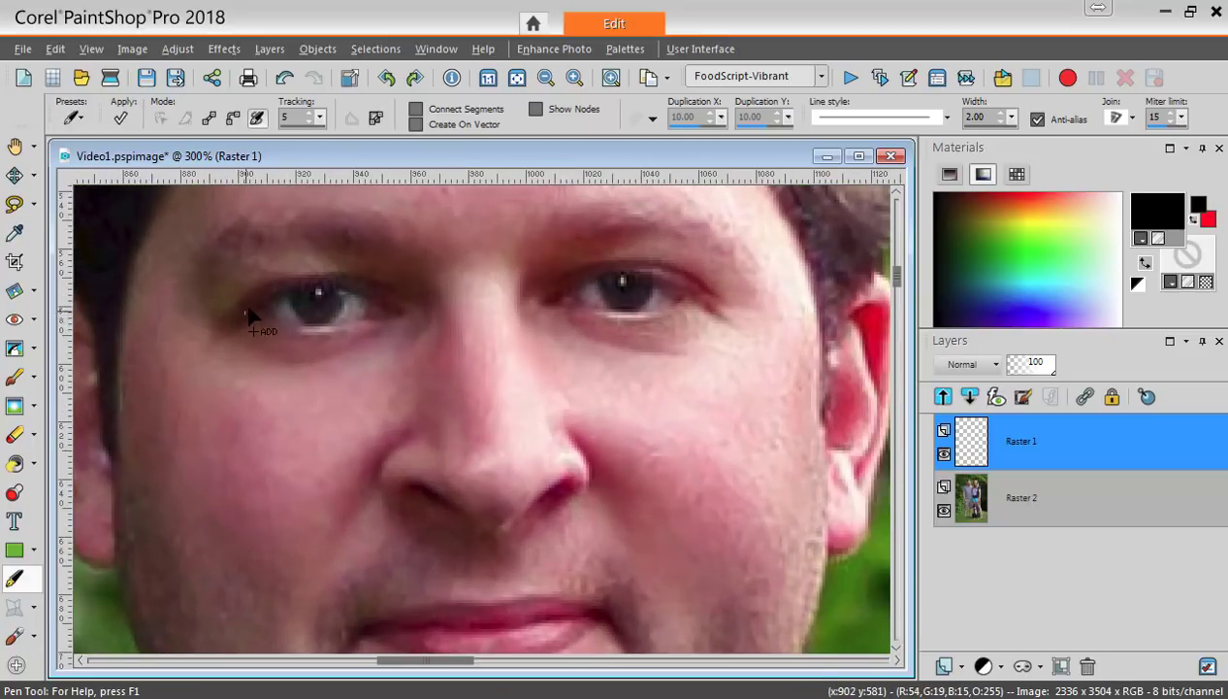
{"action": "mouse_move", "coordinate": [239, 337]}
{"action": "left_mouse_down"}
{"action": "mouse_move", "coordinate": [316, 301]}
{"action": "mouse_move", "coordinate": [402, 328]}
{"action": "mouse_move", "coordinate": [338, 347]}
{"action": "mouse_move", "coordinate": [237, 336]}
{"action": "left_mouse_up"}
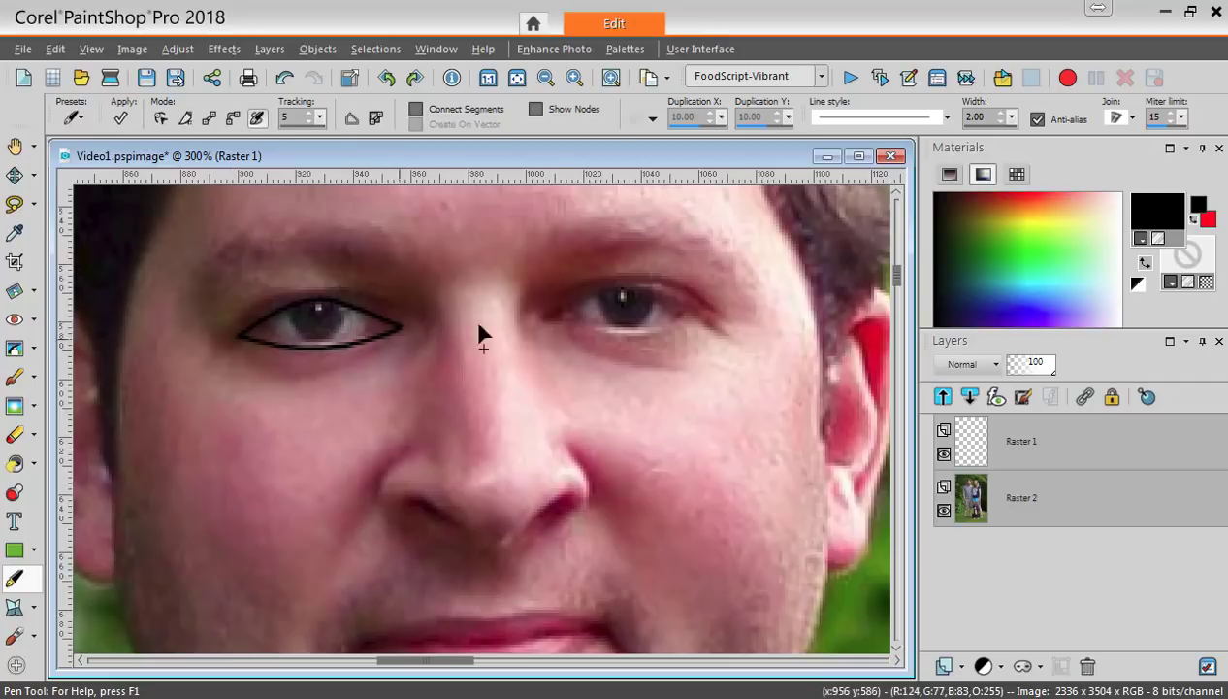
{"action": "mouse_move", "coordinate": [550, 320]}
{"action": "left_mouse_down"}
{"action": "mouse_move", "coordinate": [615, 290]}
{"action": "mouse_move", "coordinate": [696, 312]}
{"action": "mouse_move", "coordinate": [646, 329]}
{"action": "mouse_move", "coordinate": [549, 319]}
{"action": "left_mouse_up"}
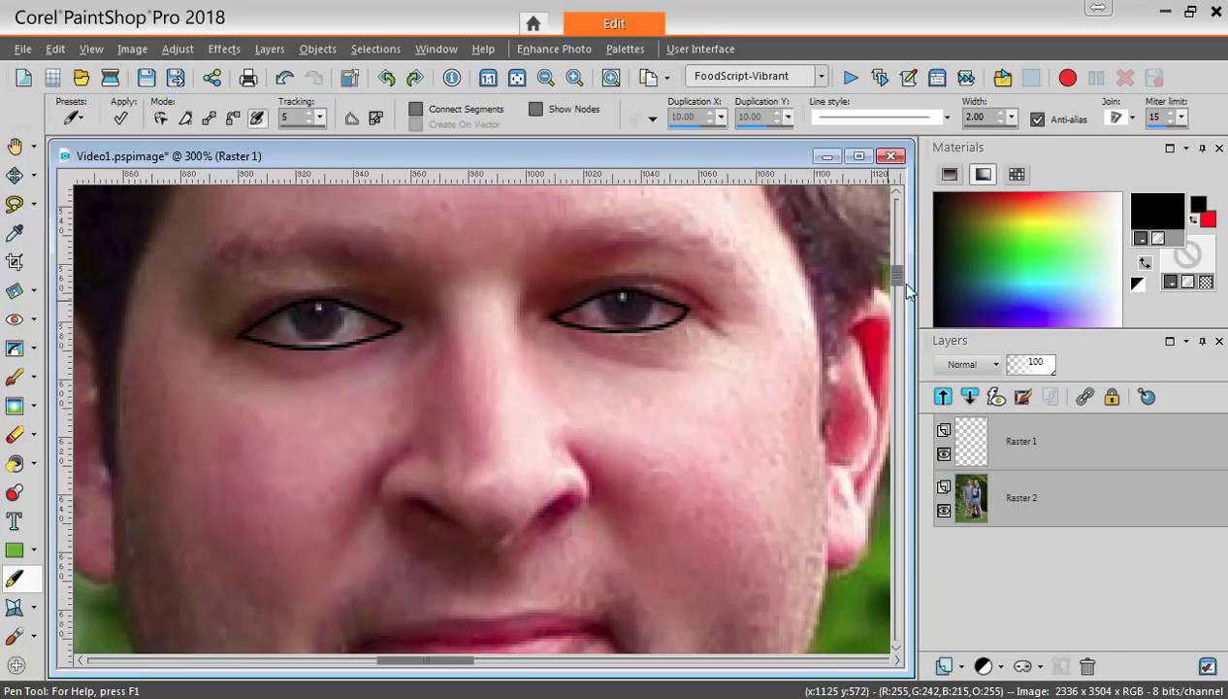
Step: Trace the lower contour of the man's nose and outline his lips, including the line between them
{"action": "left_click_drag", "start_coordinate": [900, 275], "coordinate": [895, 282]}
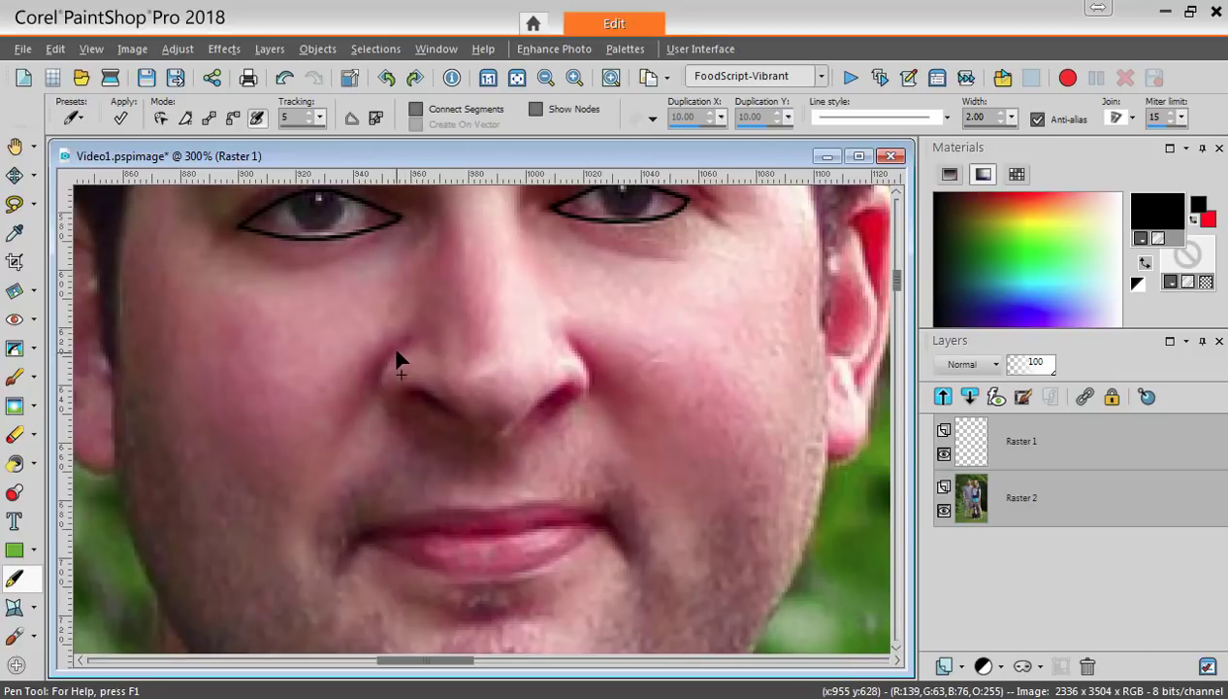
{"action": "mouse_move", "coordinate": [394, 355]}
{"action": "left_mouse_down"}
{"action": "mouse_move", "coordinate": [377, 379]}
{"action": "mouse_move", "coordinate": [382, 400]}
{"action": "mouse_move", "coordinate": [457, 429]}
{"action": "mouse_move", "coordinate": [519, 435]}
{"action": "mouse_move", "coordinate": [581, 398]}
{"action": "mouse_move", "coordinate": [588, 384]}
{"action": "mouse_move", "coordinate": [568, 338]}
{"action": "left_mouse_up"}
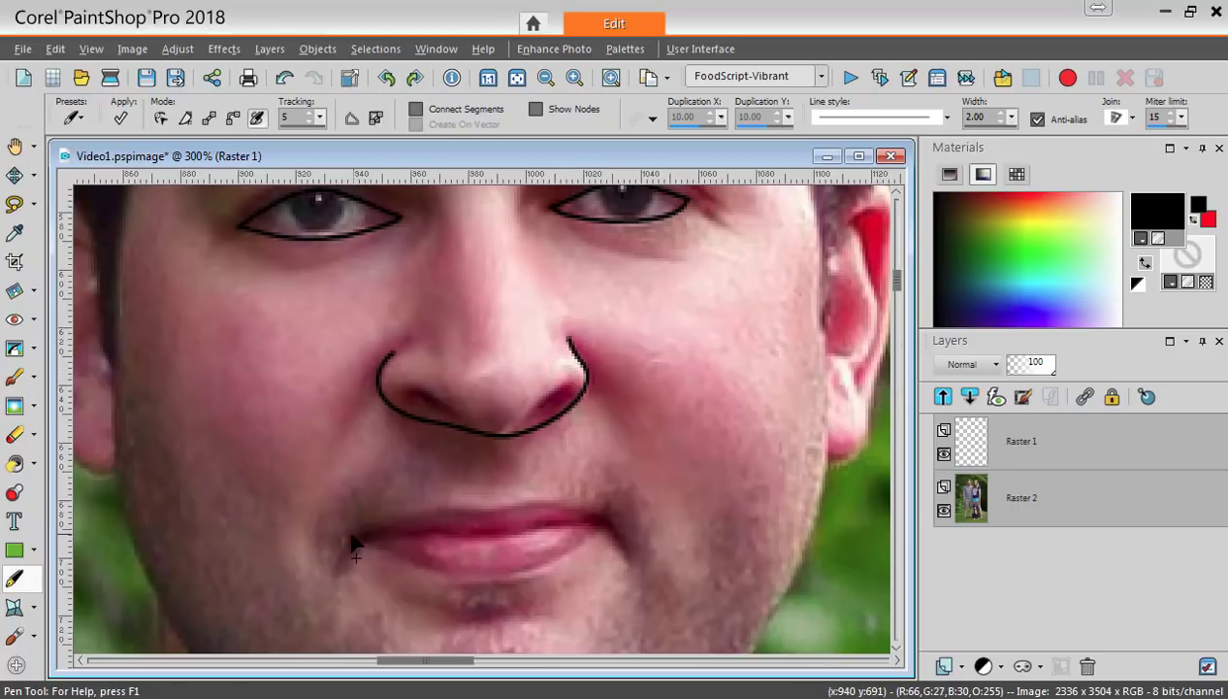
{"action": "mouse_move", "coordinate": [347, 540]}
{"action": "left_mouse_down"}
{"action": "mouse_move", "coordinate": [529, 498]}
{"action": "mouse_move", "coordinate": [612, 527]}
{"action": "mouse_move", "coordinate": [573, 551]}
{"action": "mouse_move", "coordinate": [480, 574]}
{"action": "mouse_move", "coordinate": [350, 552]}
{"action": "mouse_move", "coordinate": [393, 535]}
{"action": "mouse_move", "coordinate": [543, 534]}
{"action": "mouse_move", "coordinate": [597, 519]}
{"action": "left_mouse_up"}
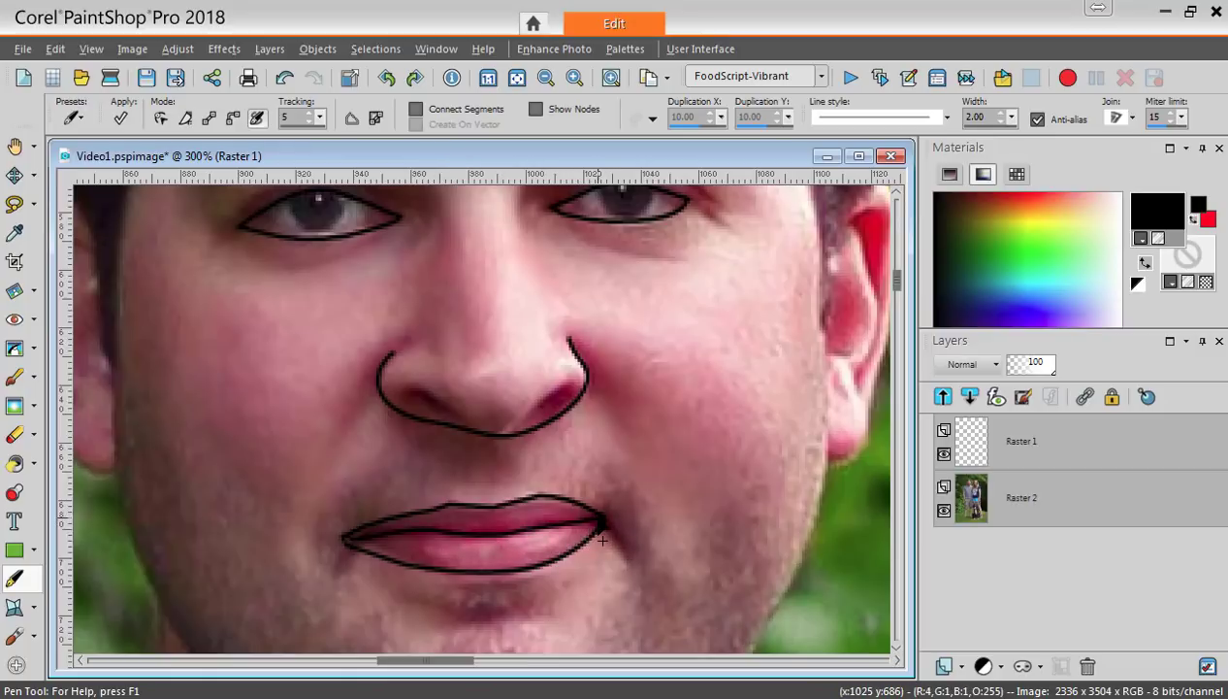
Step: Add a new raster layer with default settings between the photo layer and the outline layer
{"action": "left_click_drag", "start_coordinate": [897, 279], "coordinate": [894, 273]}
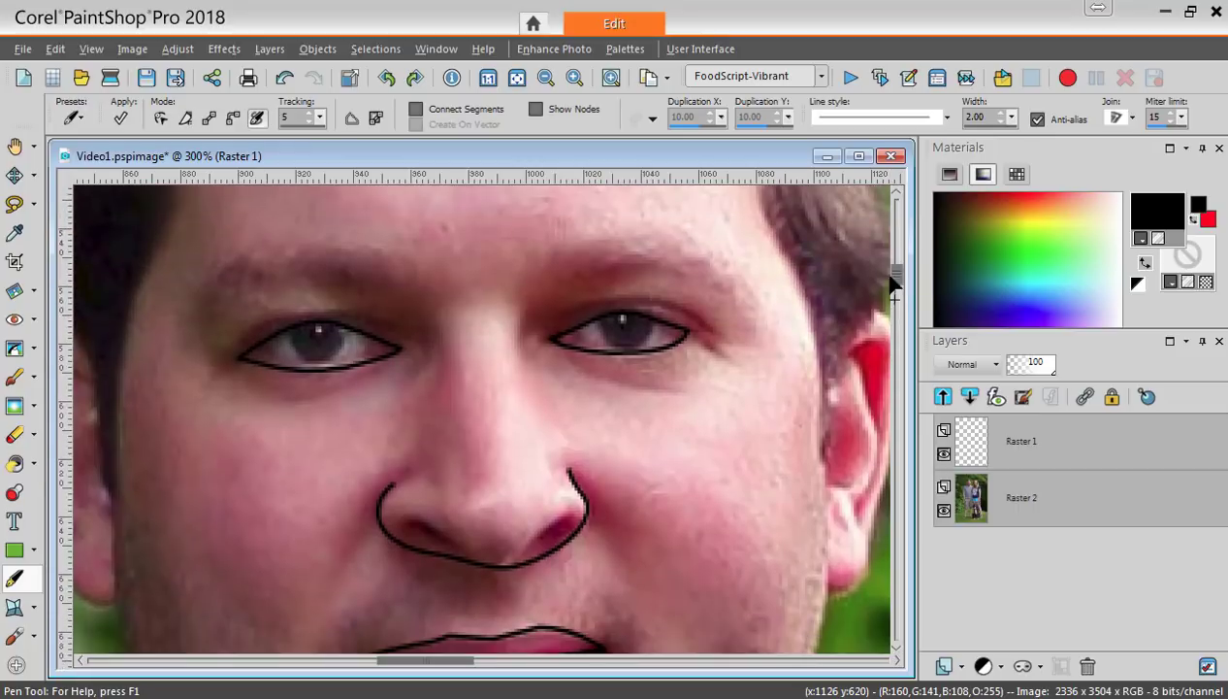
{"action": "left_click", "coordinate": [986, 485]}
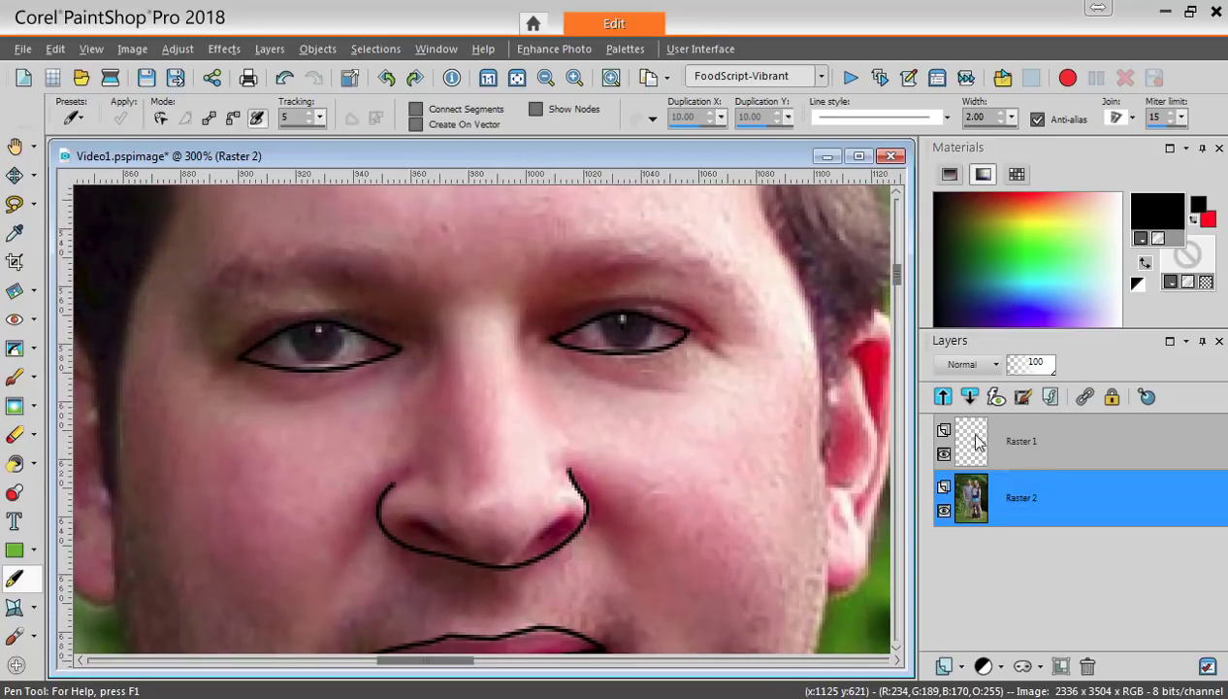
{"action": "left_click", "coordinate": [962, 667]}
{"action": "left_click", "coordinate": [990, 506]}
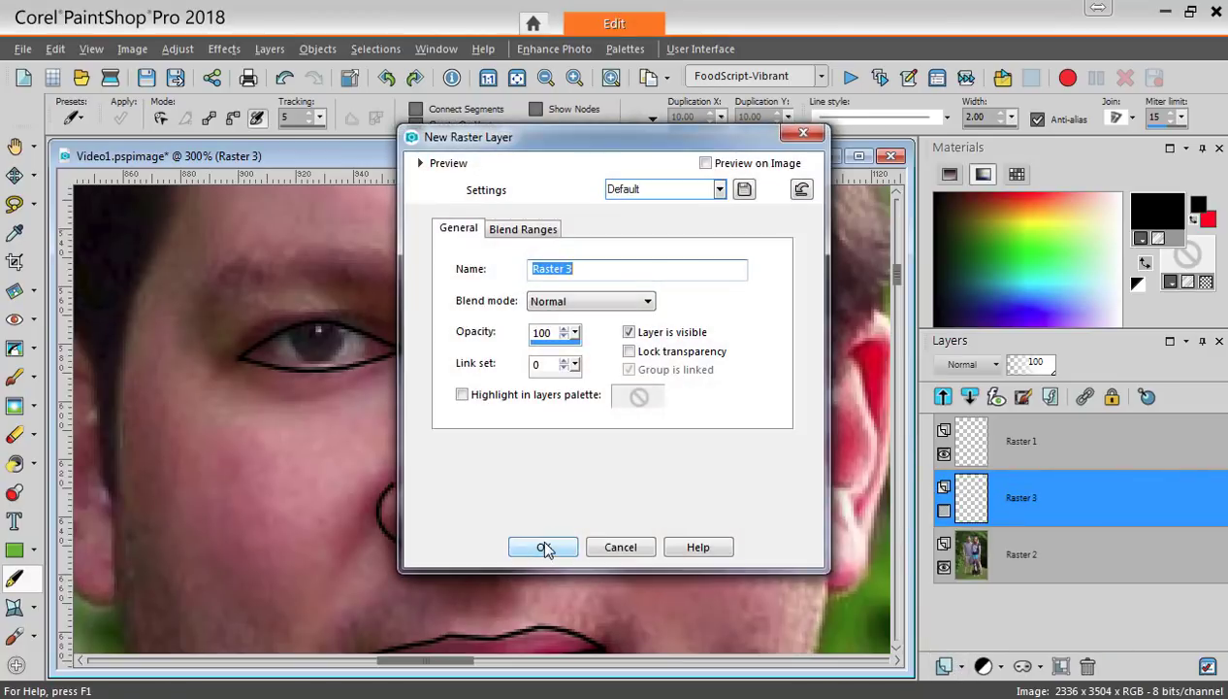
{"action": "left_click", "coordinate": [544, 545]}
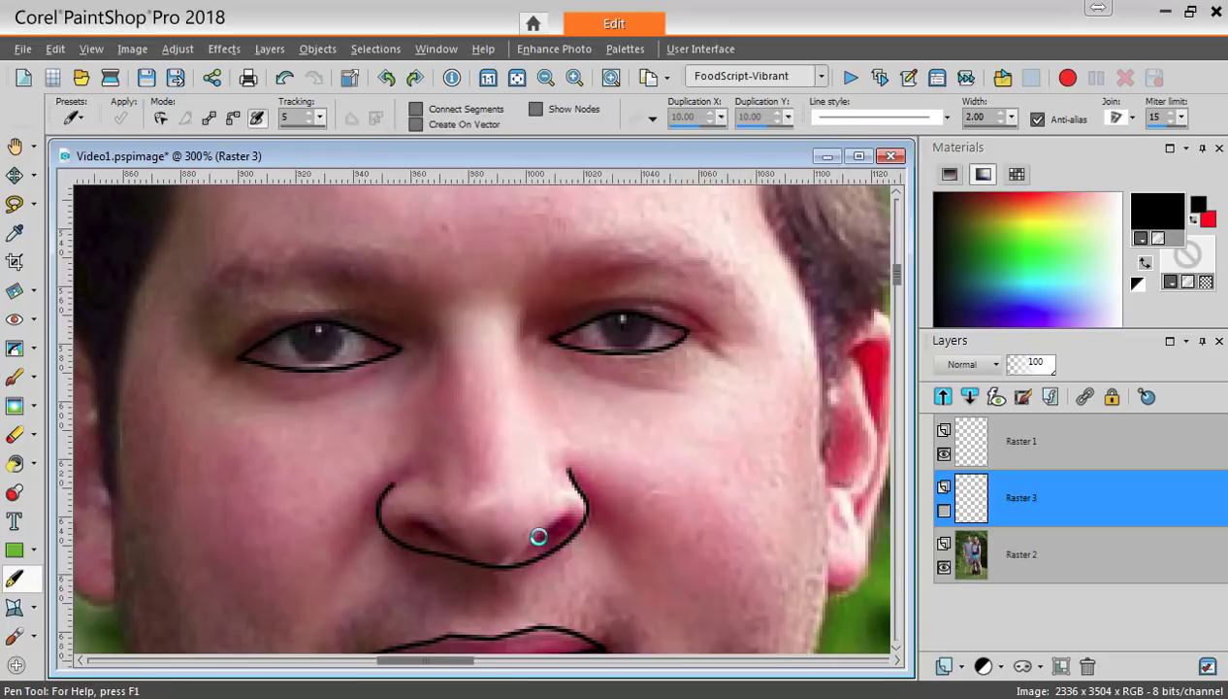
Step: Fill both irises and both nostrils with solid black using the Paint Brush
{"action": "left_click", "coordinate": [13, 379]}
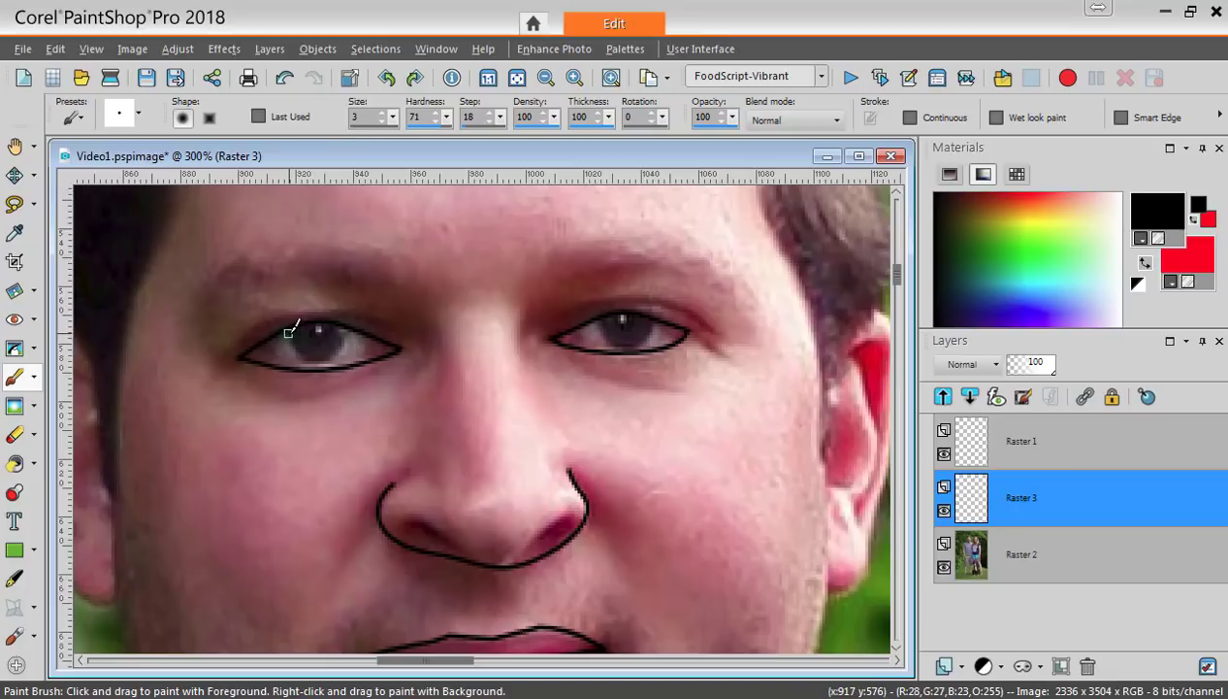
{"action": "mouse_move", "coordinate": [294, 334]}
{"action": "left_mouse_down"}
{"action": "mouse_move", "coordinate": [300, 356]}
{"action": "mouse_move", "coordinate": [338, 350]}
{"action": "mouse_move", "coordinate": [312, 330]}
{"action": "mouse_move", "coordinate": [317, 345]}
{"action": "left_mouse_up"}
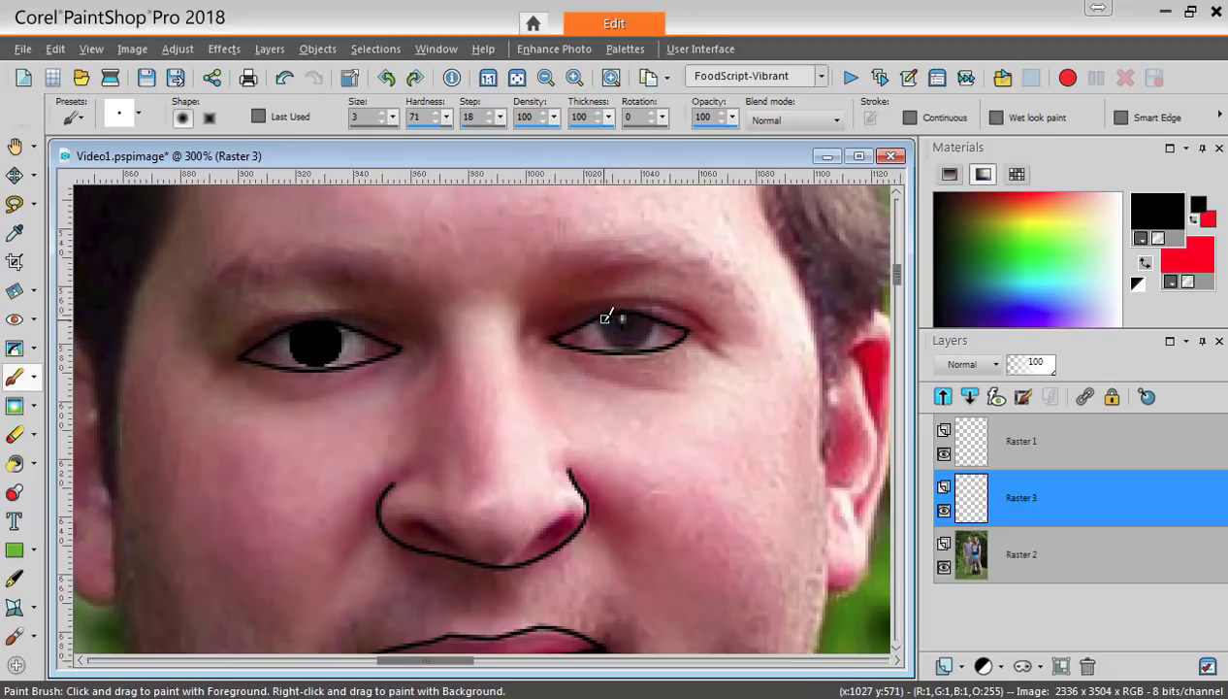
{"action": "mouse_move", "coordinate": [605, 317]}
{"action": "left_mouse_down"}
{"action": "mouse_move", "coordinate": [645, 337]}
{"action": "mouse_move", "coordinate": [613, 322]}
{"action": "mouse_move", "coordinate": [630, 338]}
{"action": "left_mouse_up"}
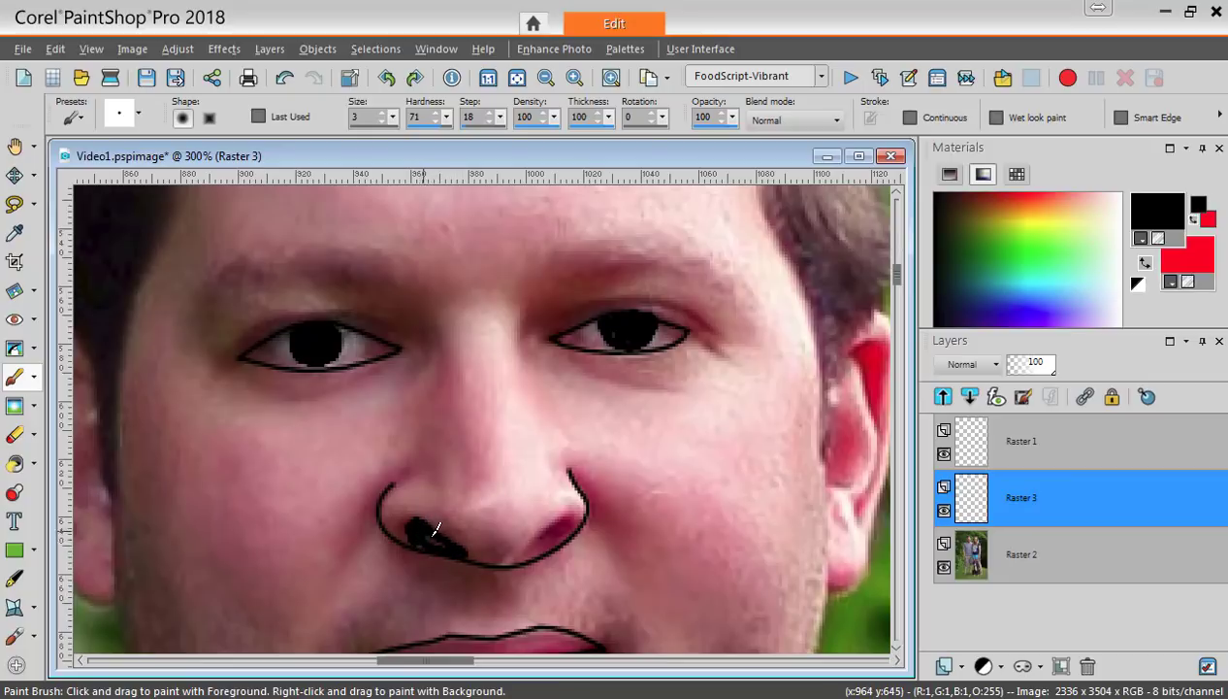
{"action": "mouse_move", "coordinate": [448, 545]}
{"action": "left_mouse_down"}
{"action": "mouse_move", "coordinate": [531, 553]}
{"action": "mouse_move", "coordinate": [512, 556]}
{"action": "mouse_move", "coordinate": [564, 522]}
{"action": "left_mouse_up"}
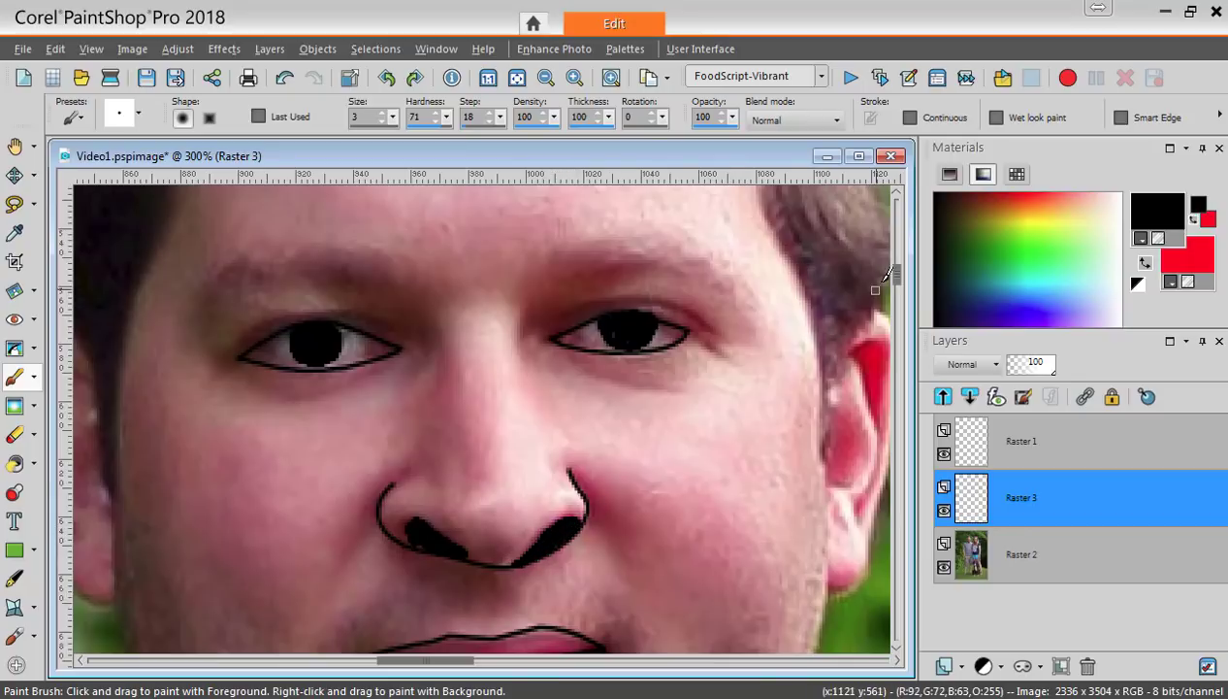
Step: Sample the pink lip colour from the photo and paint the upper and lower lips with it inside their outlines
{"action": "scroll", "coordinate": [888, 279], "scroll_direction": "down", "scroll_amount": 3}
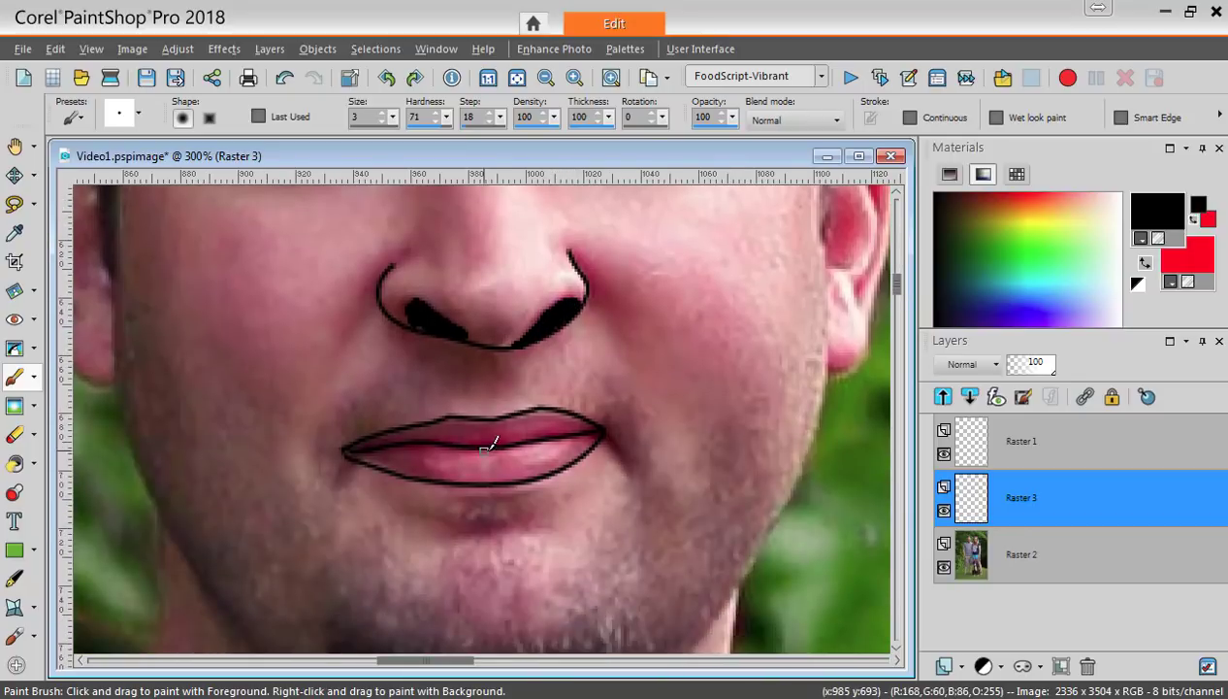
{"action": "left_click", "coordinate": [15, 234]}
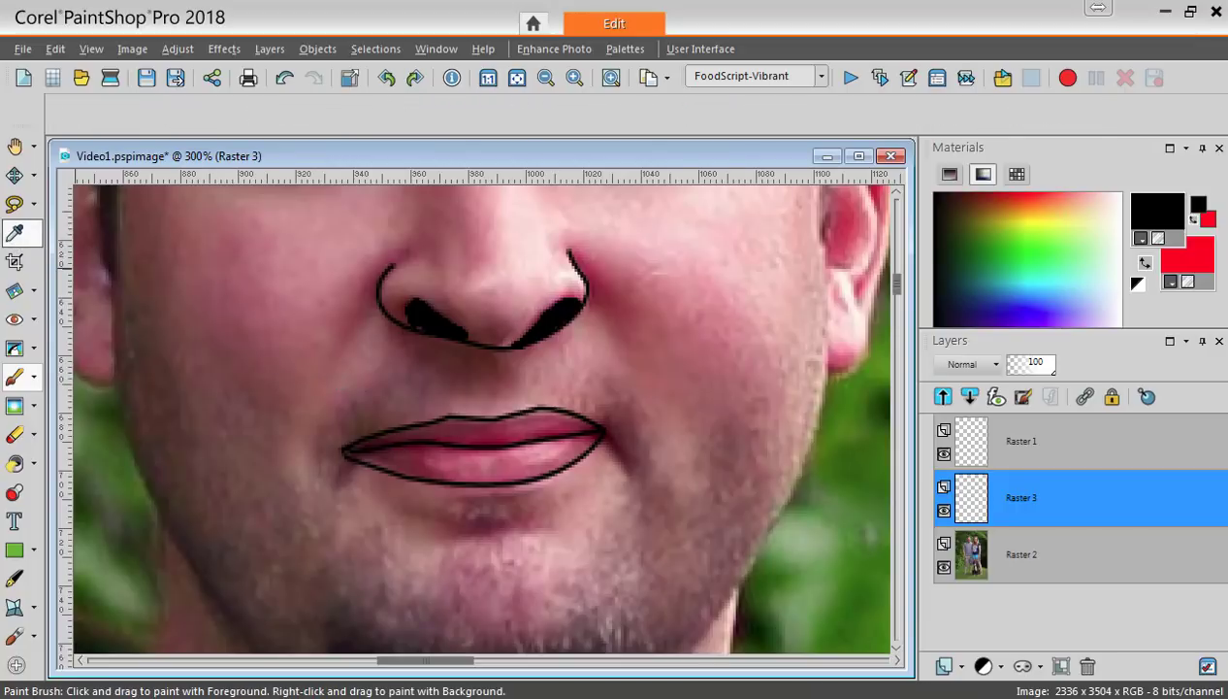
{"action": "left_click", "coordinate": [544, 463]}
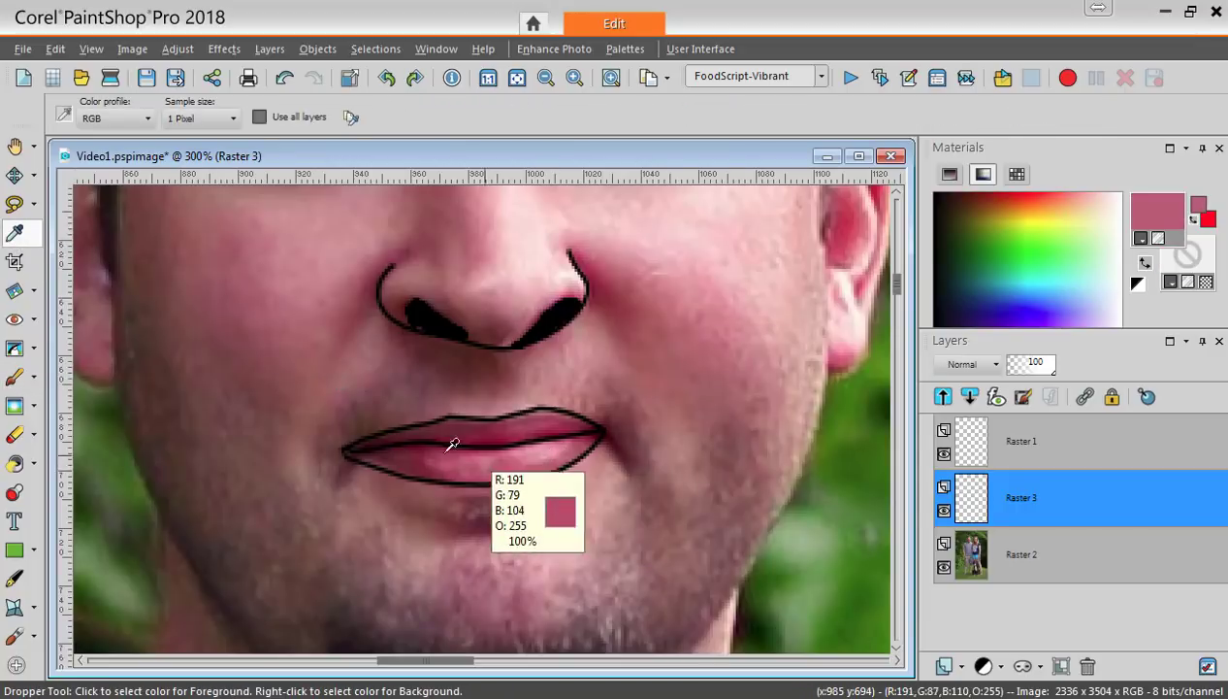
{"action": "left_click", "coordinate": [19, 379]}
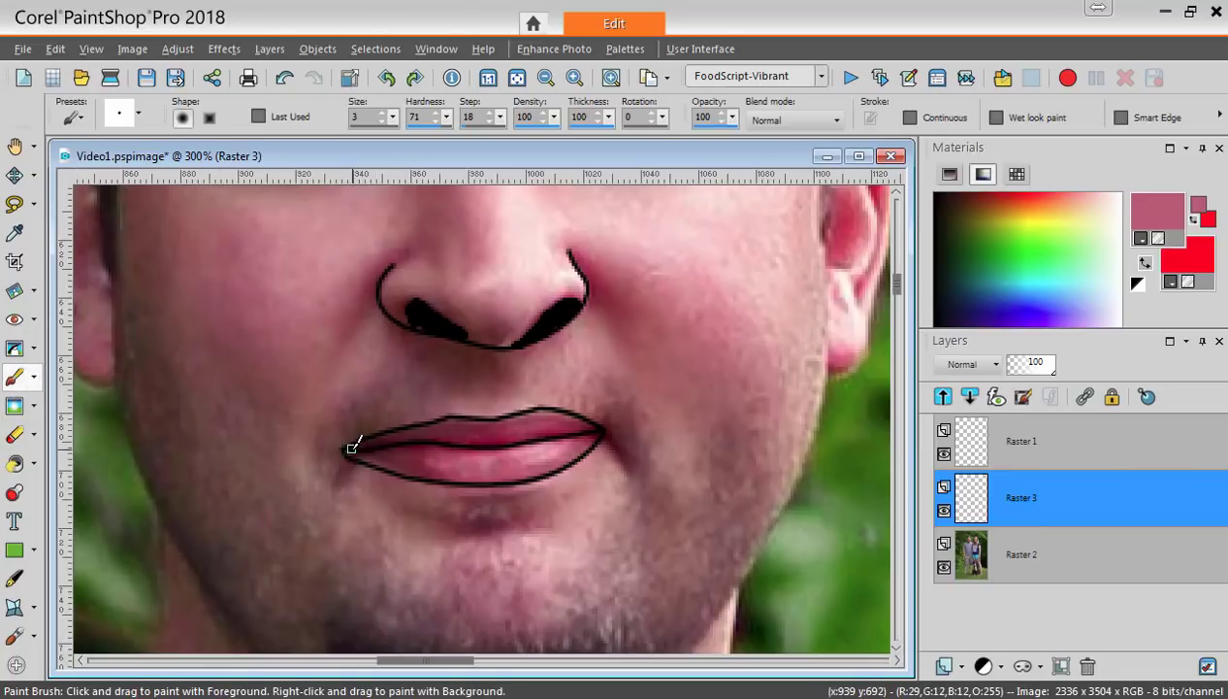
{"action": "left_click_drag", "start_coordinate": [352, 447], "coordinate": [393, 437]}
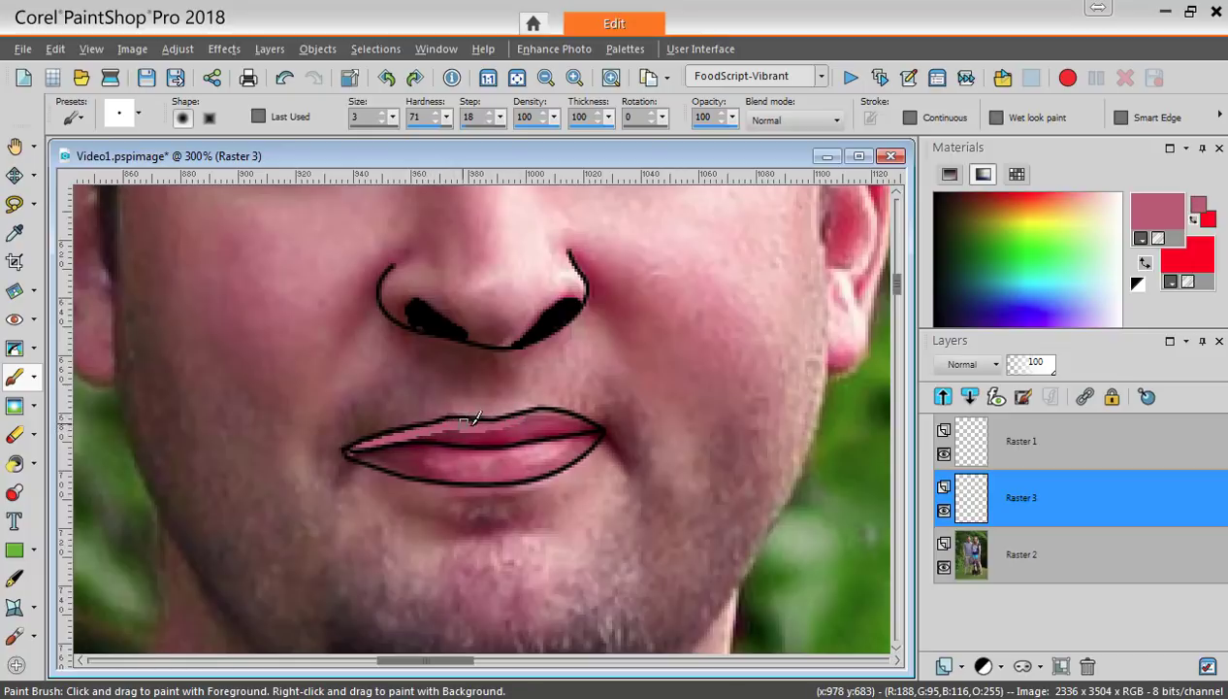
{"action": "mouse_move", "coordinate": [561, 410]}
{"action": "left_mouse_down"}
{"action": "mouse_move", "coordinate": [598, 419]}
{"action": "mouse_move", "coordinate": [592, 436]}
{"action": "left_mouse_up"}
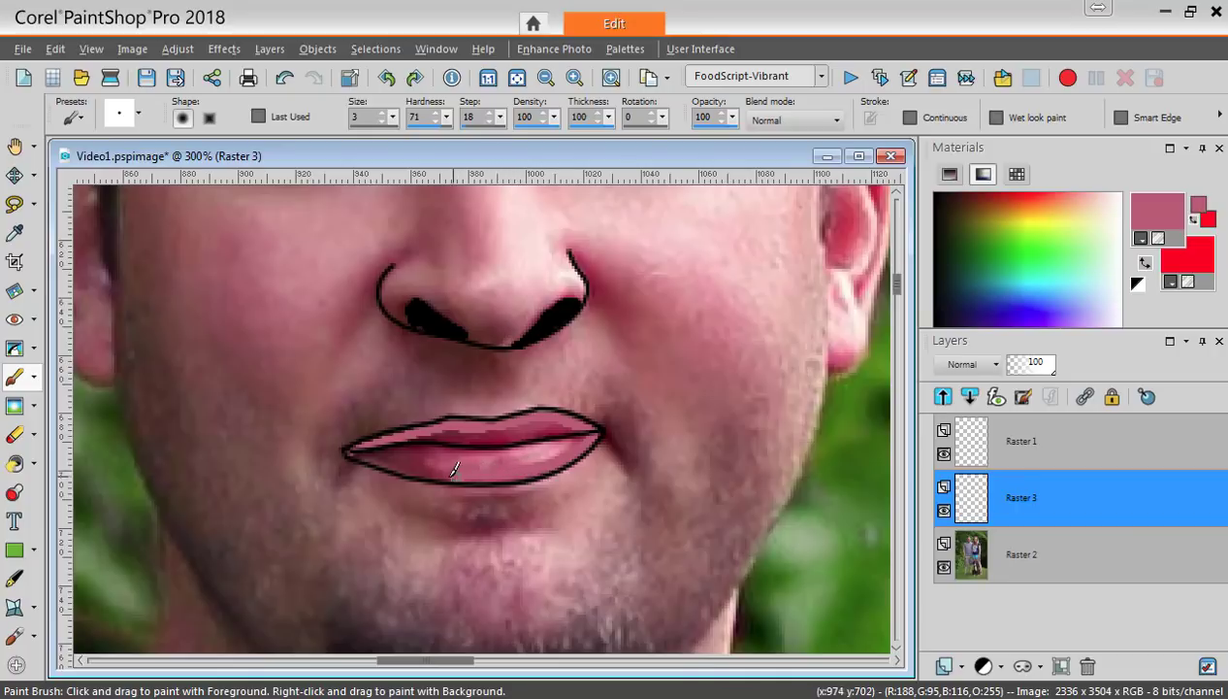
{"action": "mouse_move", "coordinate": [372, 451]}
{"action": "left_mouse_down"}
{"action": "mouse_move", "coordinate": [453, 462]}
{"action": "mouse_move", "coordinate": [414, 464]}
{"action": "mouse_move", "coordinate": [519, 465]}
{"action": "mouse_move", "coordinate": [482, 470]}
{"action": "left_mouse_up"}
{"action": "key", "text": "ctrl+z"}
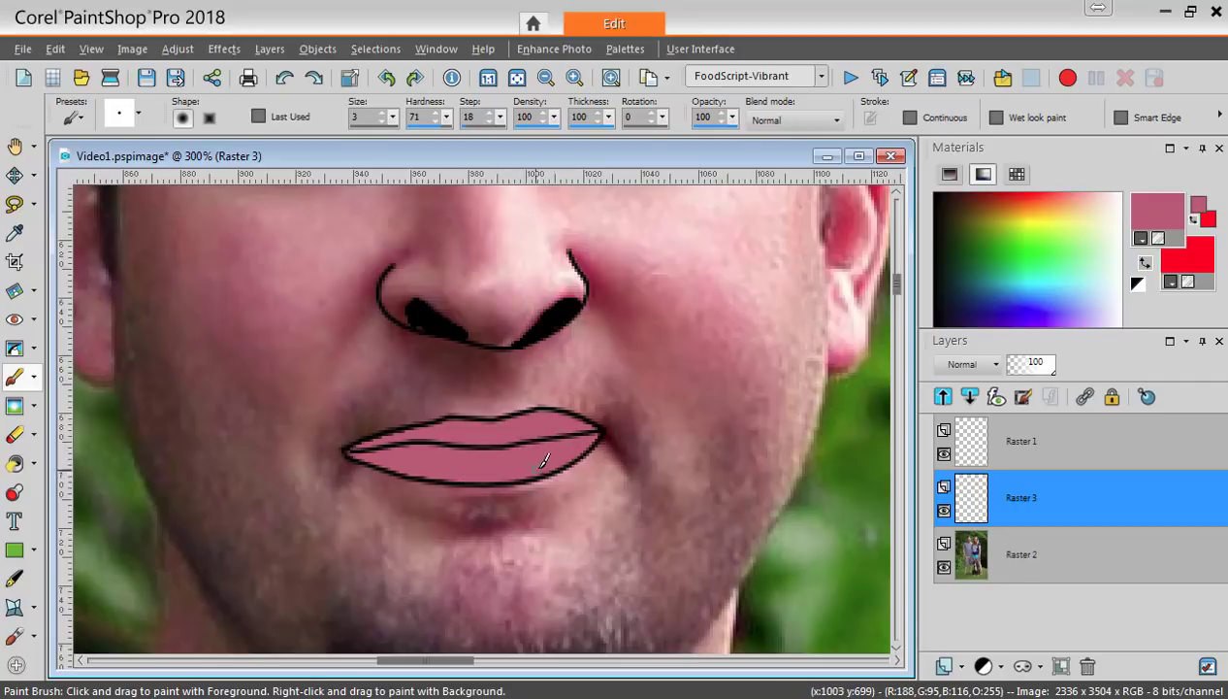
Step: Add a new raster layer, place it between Raster 3 and the photo layer, and set the foreground colour to white
{"action": "left_click_drag", "start_coordinate": [899, 288], "coordinate": [899, 265]}
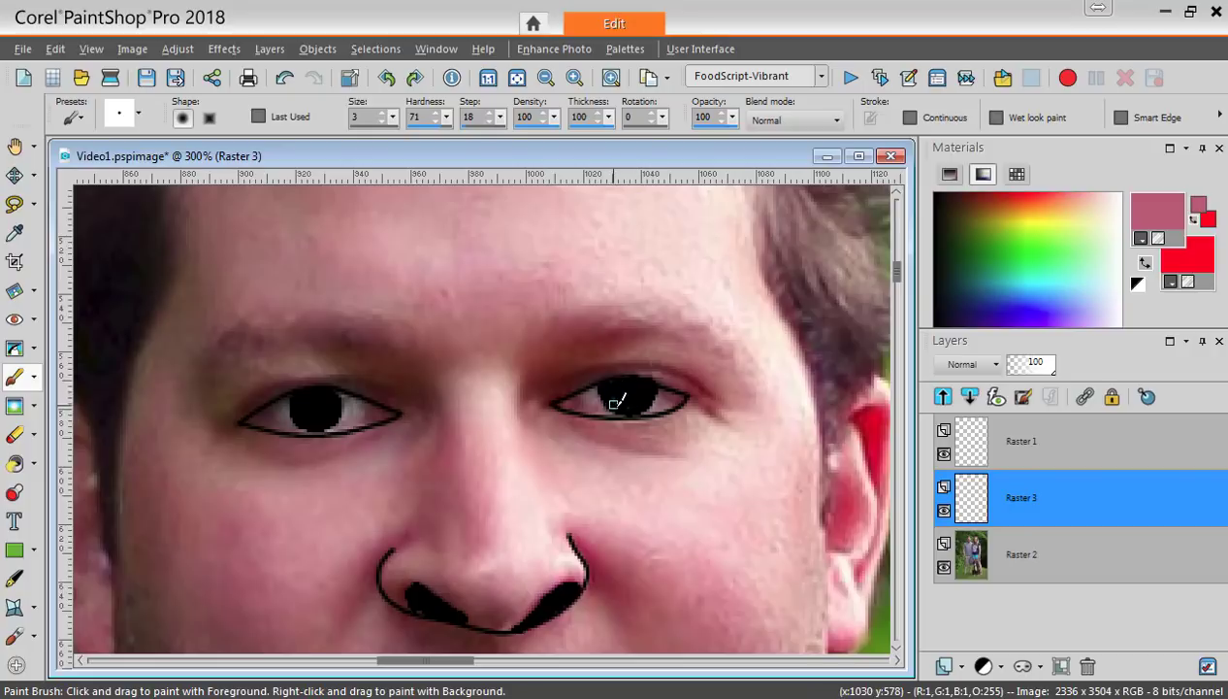
{"action": "left_click", "coordinate": [950, 665]}
{"action": "left_click", "coordinate": [1009, 501]}
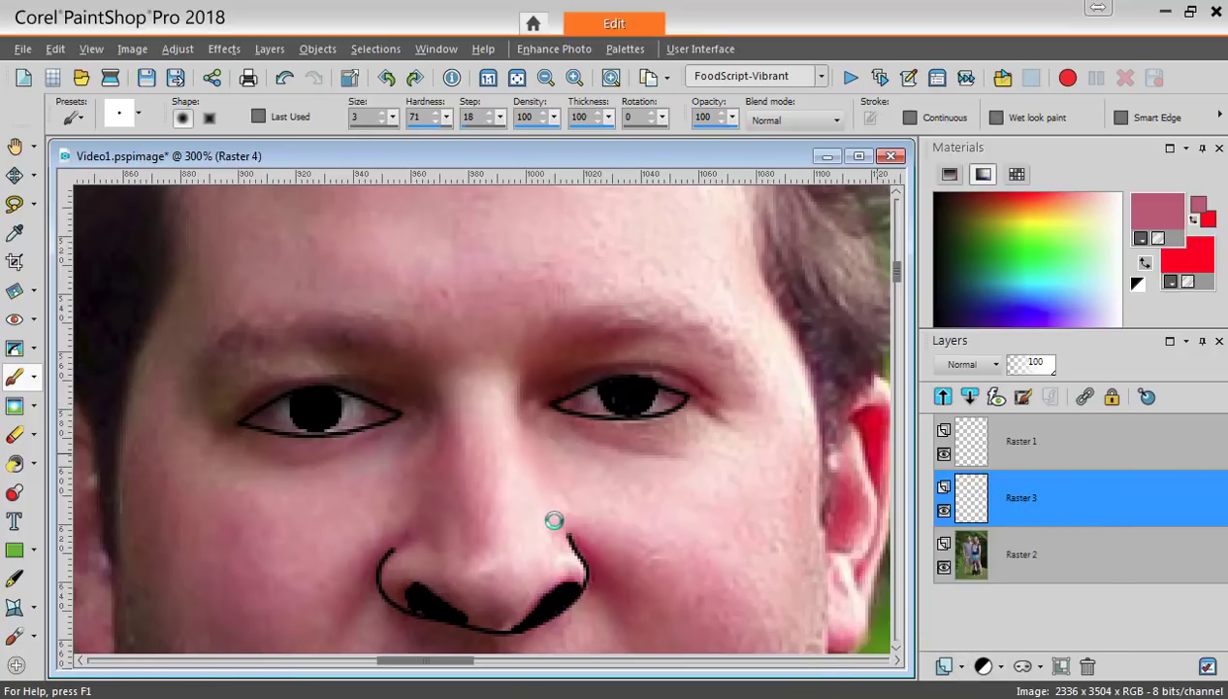
{"action": "left_click", "coordinate": [546, 541]}
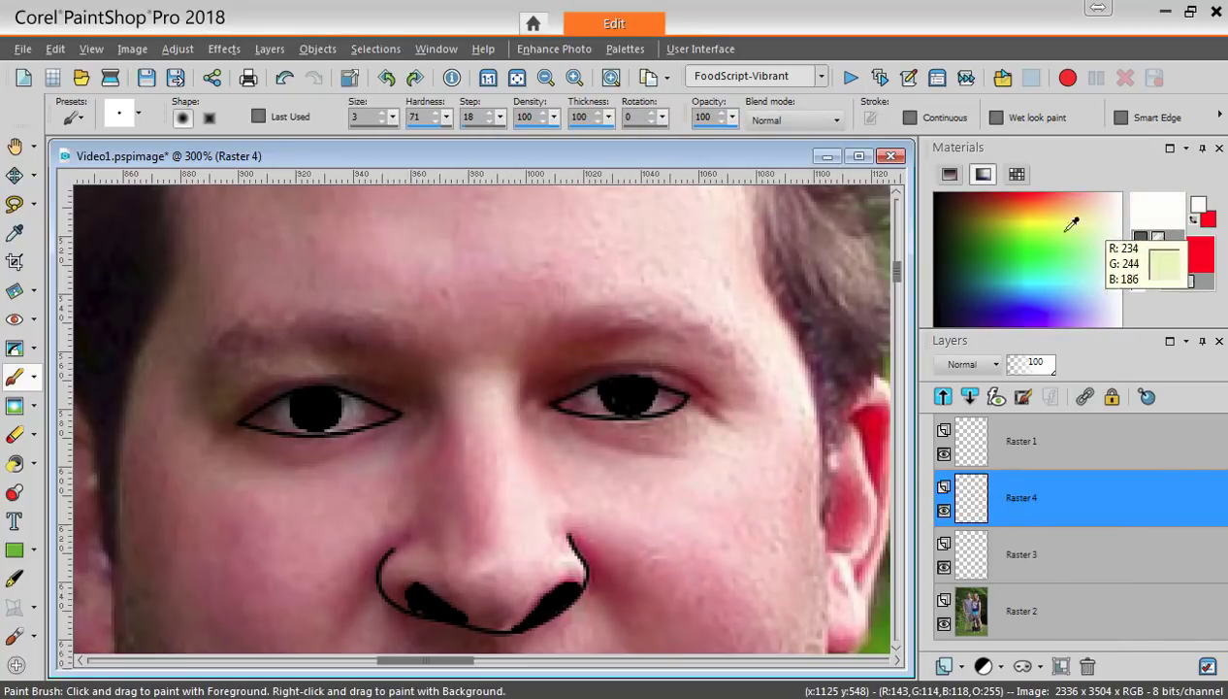
{"action": "left_click_drag", "start_coordinate": [1013, 519], "coordinate": [1014, 573]}
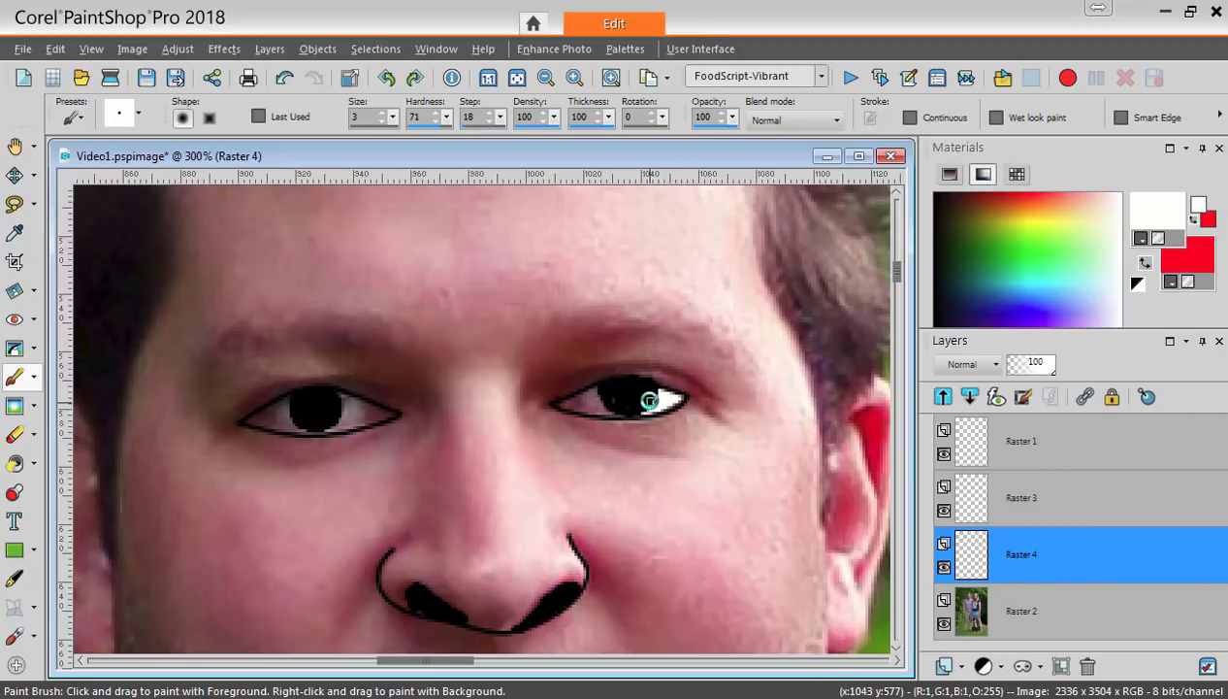
Step: Paint the areas around the irises white inside both eye outlines
{"action": "mouse_move", "coordinate": [679, 396]}
{"action": "left_mouse_down"}
{"action": "mouse_move", "coordinate": [608, 383]}
{"action": "mouse_move", "coordinate": [568, 398]}
{"action": "mouse_move", "coordinate": [606, 400]}
{"action": "mouse_move", "coordinate": [590, 393]}
{"action": "mouse_move", "coordinate": [599, 383]}
{"action": "mouse_move", "coordinate": [596, 395]}
{"action": "left_mouse_up"}
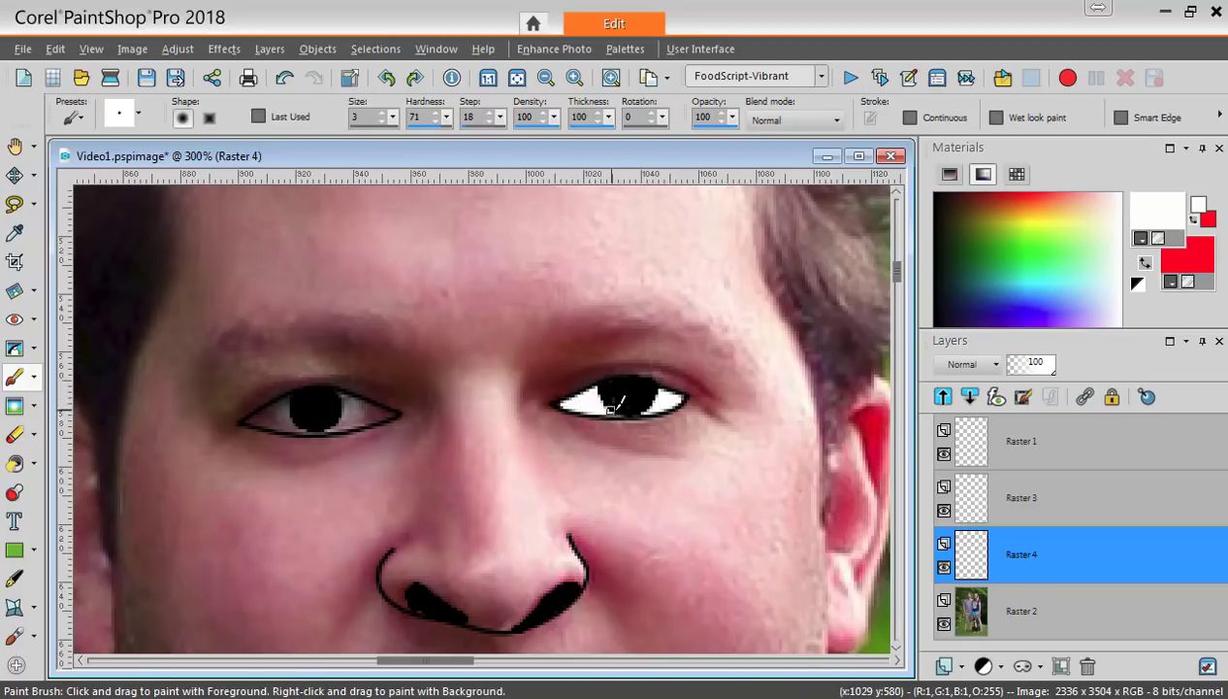
{"action": "left_click_drag", "start_coordinate": [337, 394], "coordinate": [367, 391]}
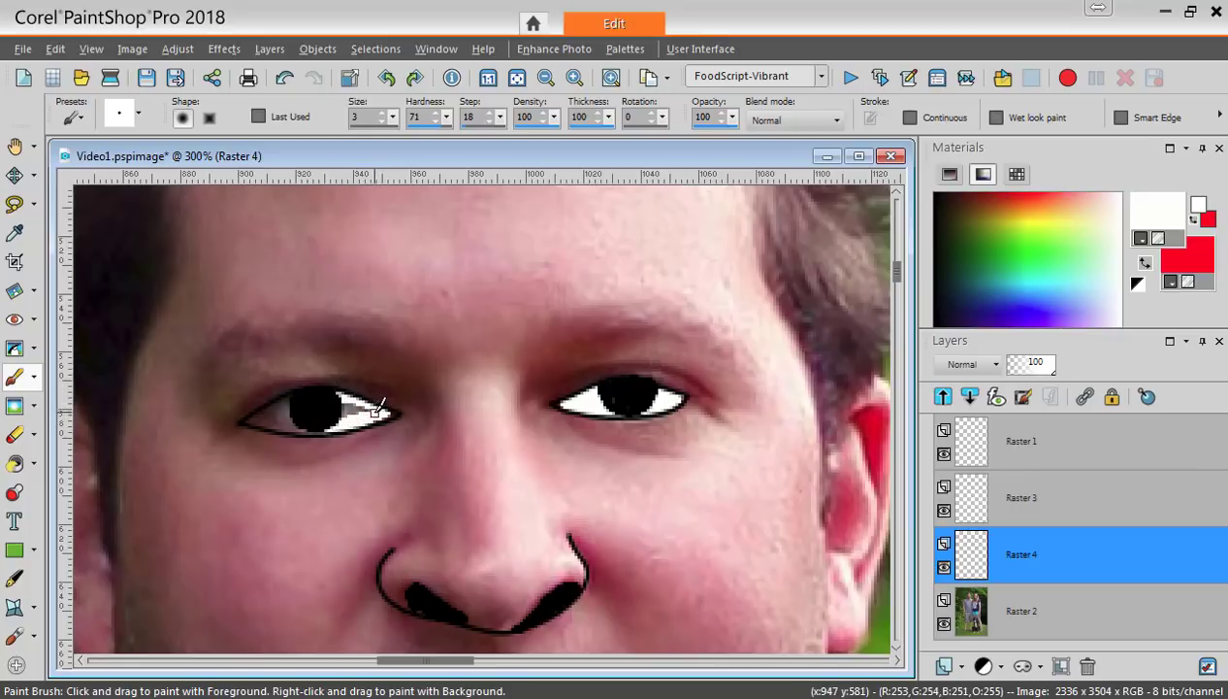
{"action": "mouse_move", "coordinate": [376, 407]}
{"action": "left_mouse_down"}
{"action": "mouse_move", "coordinate": [345, 403]}
{"action": "mouse_move", "coordinate": [328, 426]}
{"action": "mouse_move", "coordinate": [349, 407]}
{"action": "mouse_move", "coordinate": [278, 406]}
{"action": "left_mouse_up"}
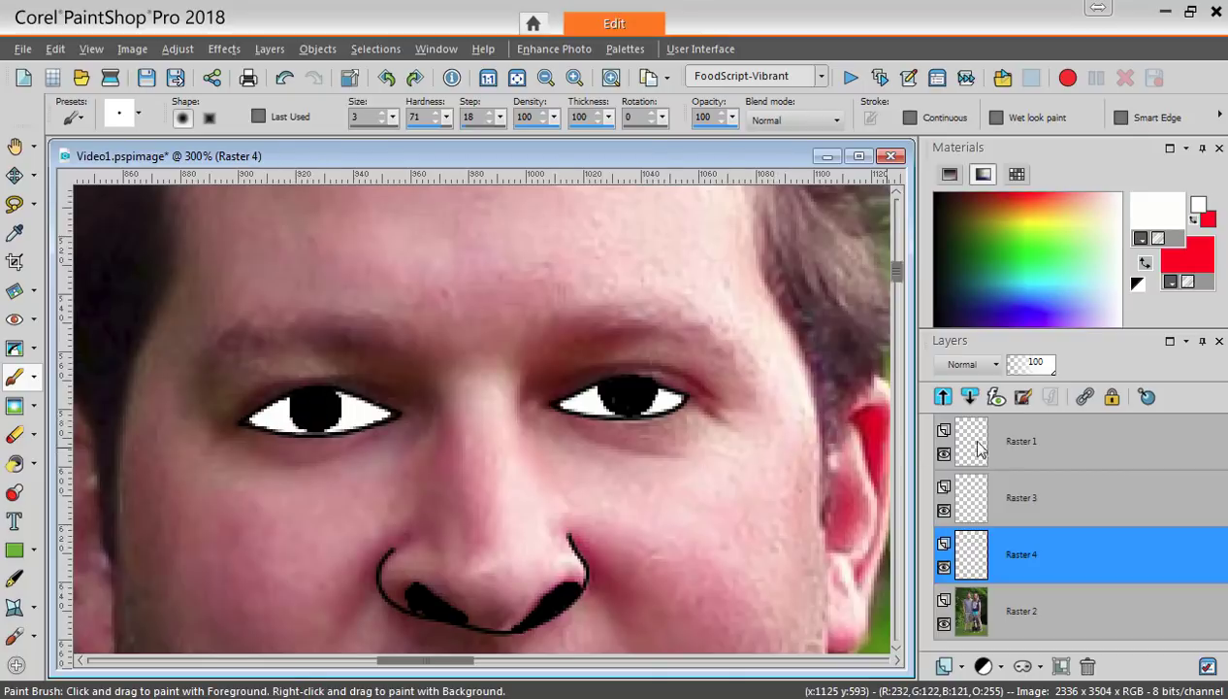
Step: Add a small white highlight dot to the centre of each iris on the Raster 1 layer
{"action": "left_click", "coordinate": [1006, 458]}
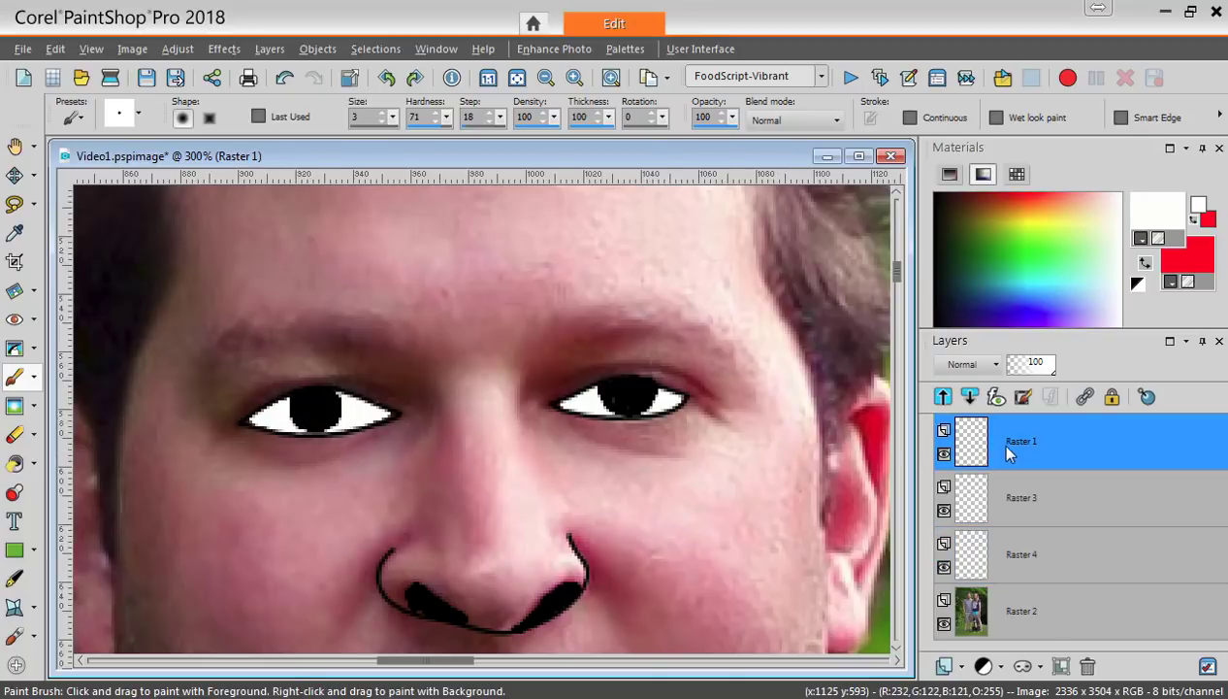
{"action": "left_click", "coordinate": [632, 394]}
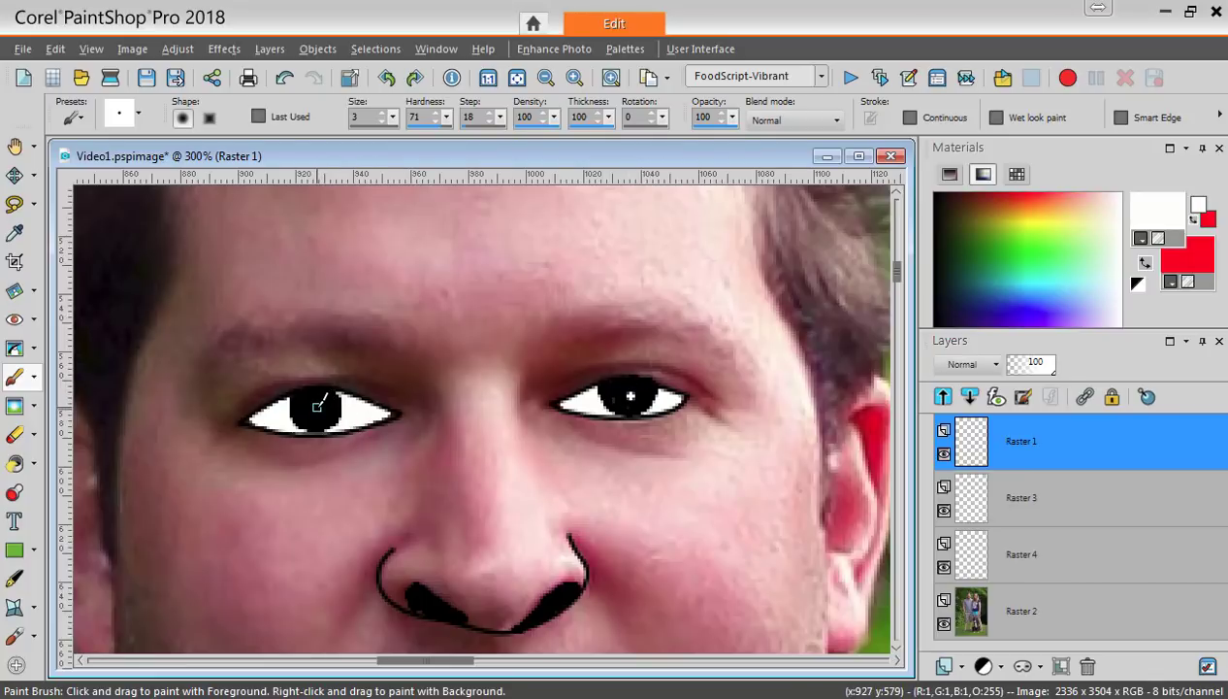
{"action": "left_click", "coordinate": [319, 410]}
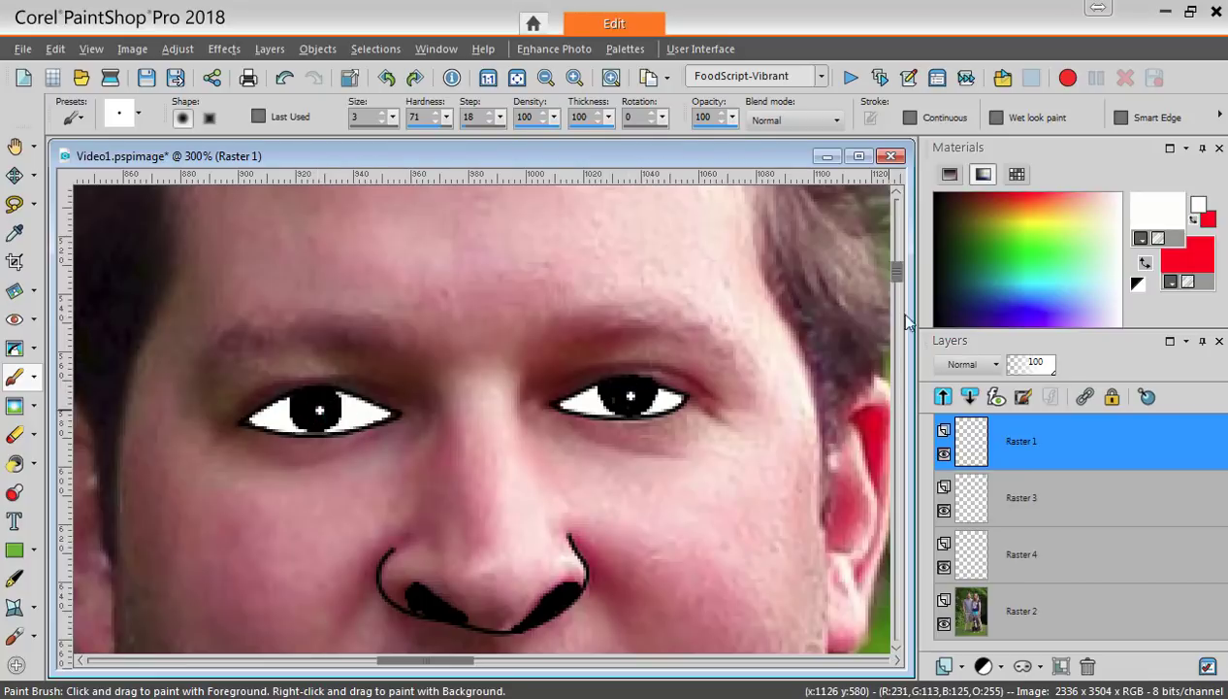
Step: Outline the man's face from hairline to chin with a Freehand selection on Raster 2 and promote the selection to its own layer
{"action": "left_click_drag", "start_coordinate": [898, 271], "coordinate": [899, 282]}
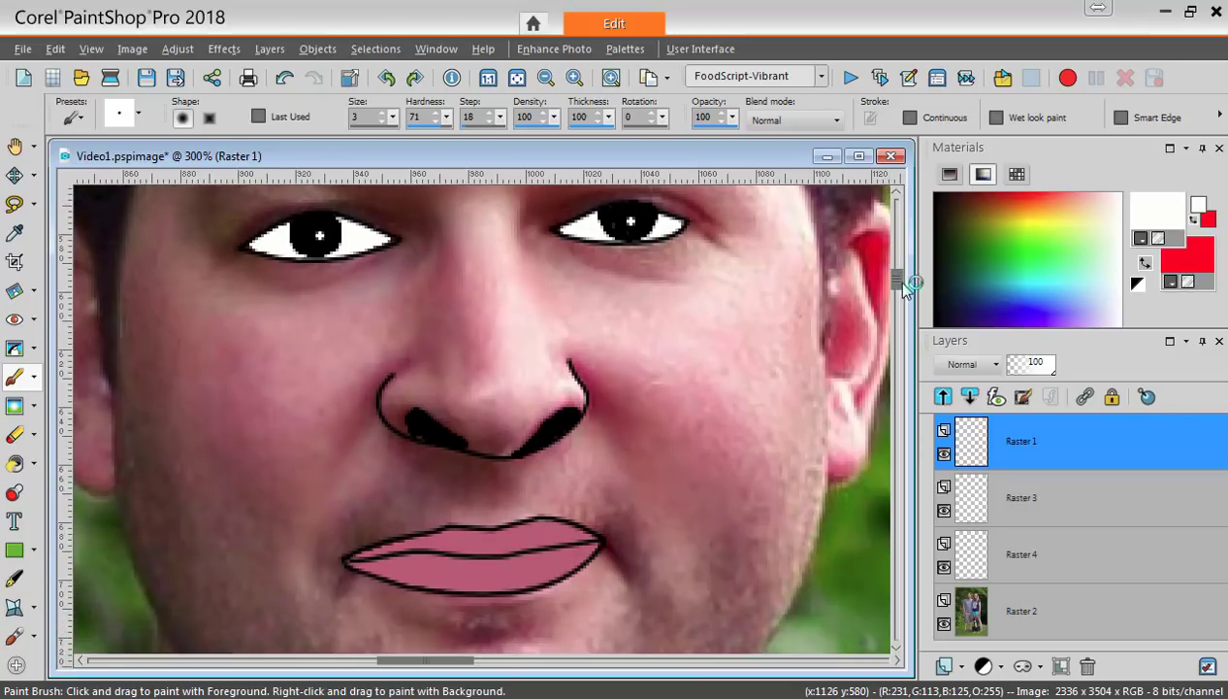
{"action": "scroll", "coordinate": [902, 283], "scroll_direction": "down", "scroll_amount": 2}
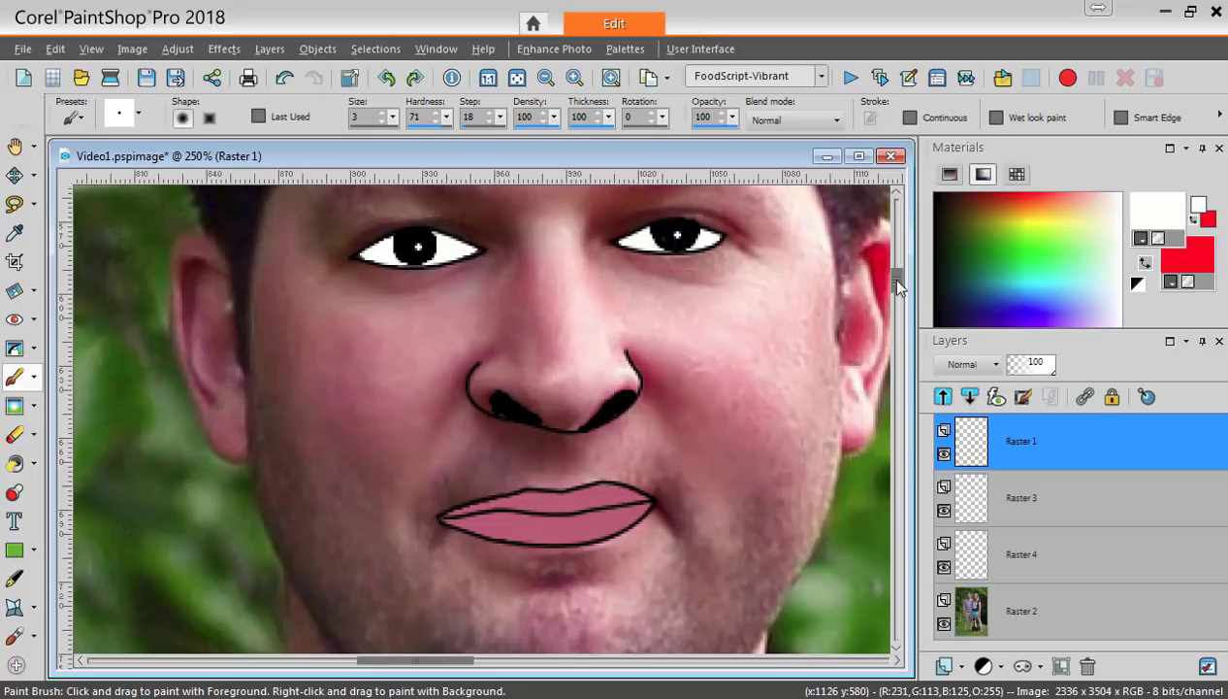
{"action": "scroll", "coordinate": [897, 285], "scroll_direction": "down", "scroll_amount": 1}
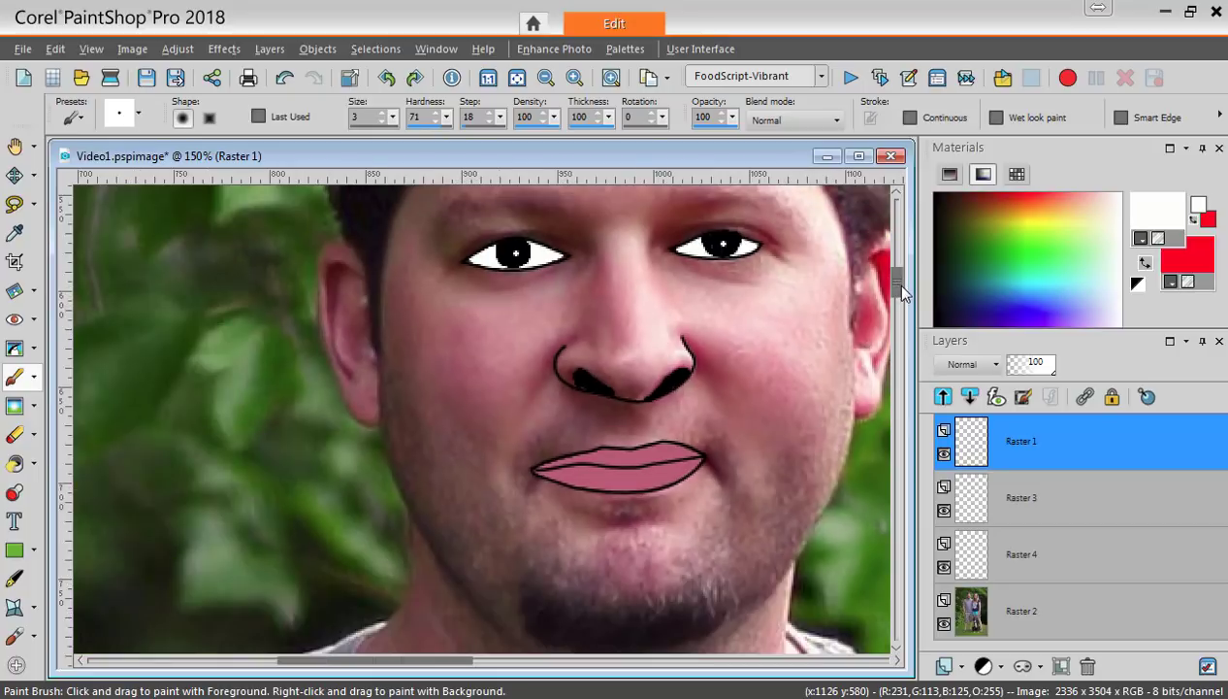
{"action": "scroll", "coordinate": [899, 283], "scroll_direction": "down", "scroll_amount": 1}
{"action": "left_click_drag", "start_coordinate": [420, 670], "coordinate": [498, 668]}
{"action": "left_click", "coordinate": [1017, 622]}
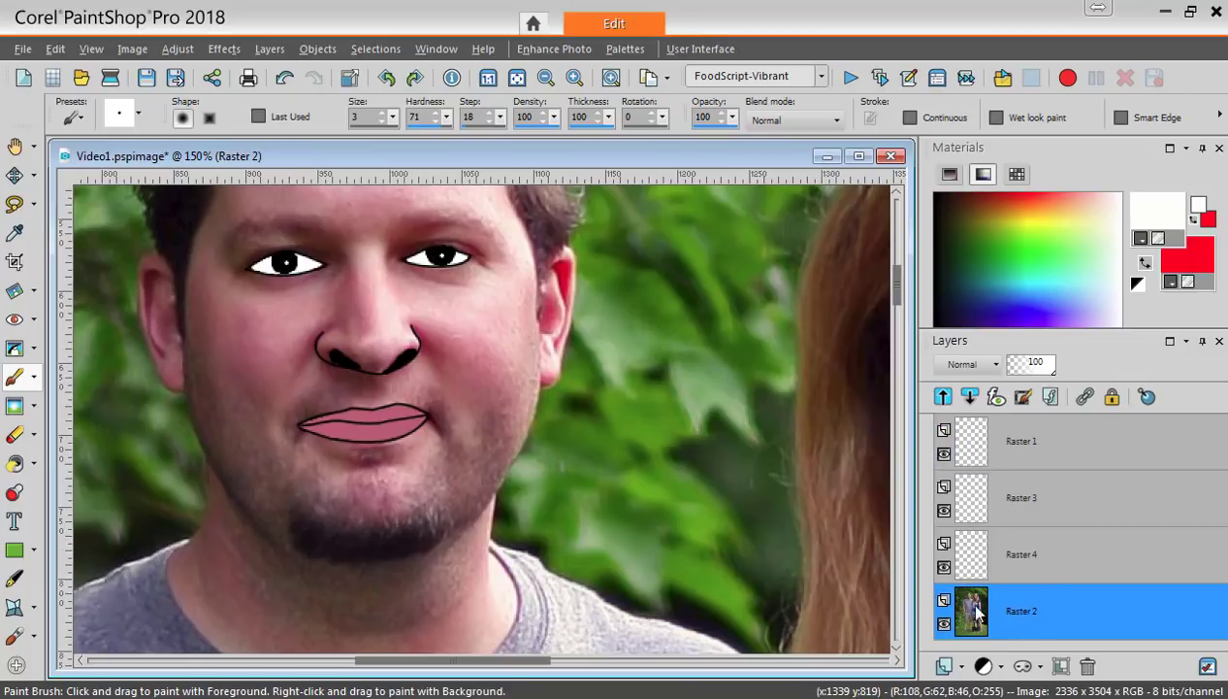
{"action": "scroll", "coordinate": [890, 275], "scroll_direction": "up", "scroll_amount": 3}
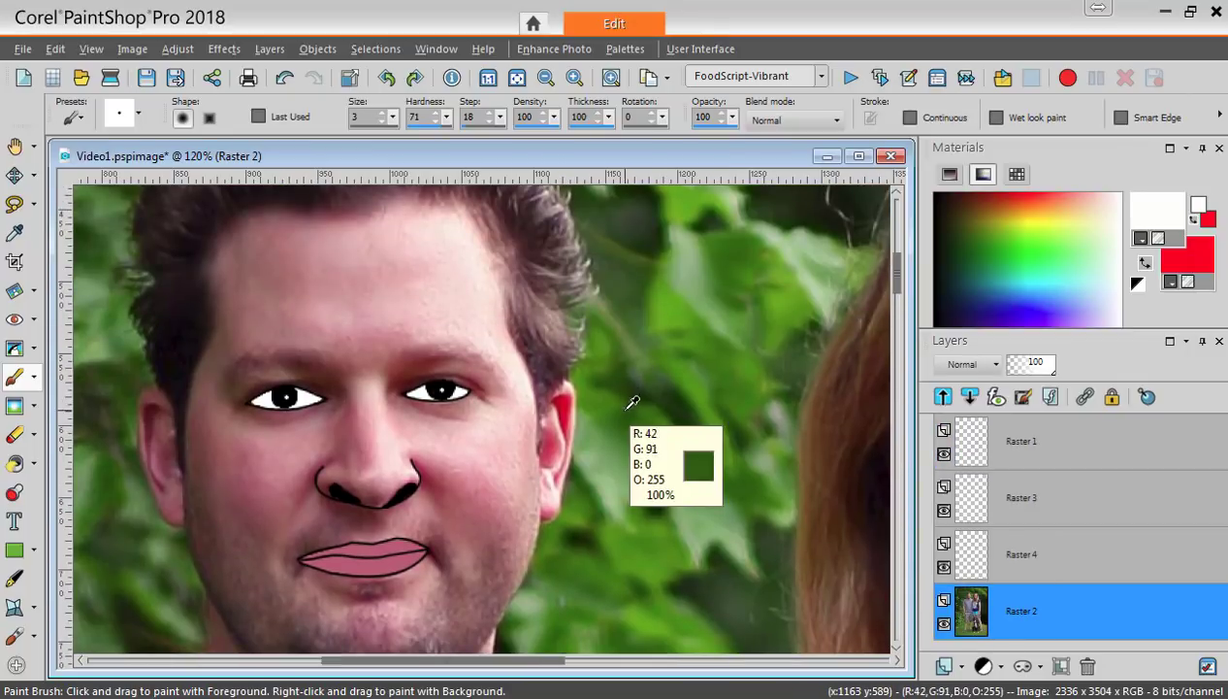
{"action": "scroll", "coordinate": [626, 400], "scroll_direction": "down", "scroll_amount": 1}
{"action": "left_click", "coordinate": [14, 206]}
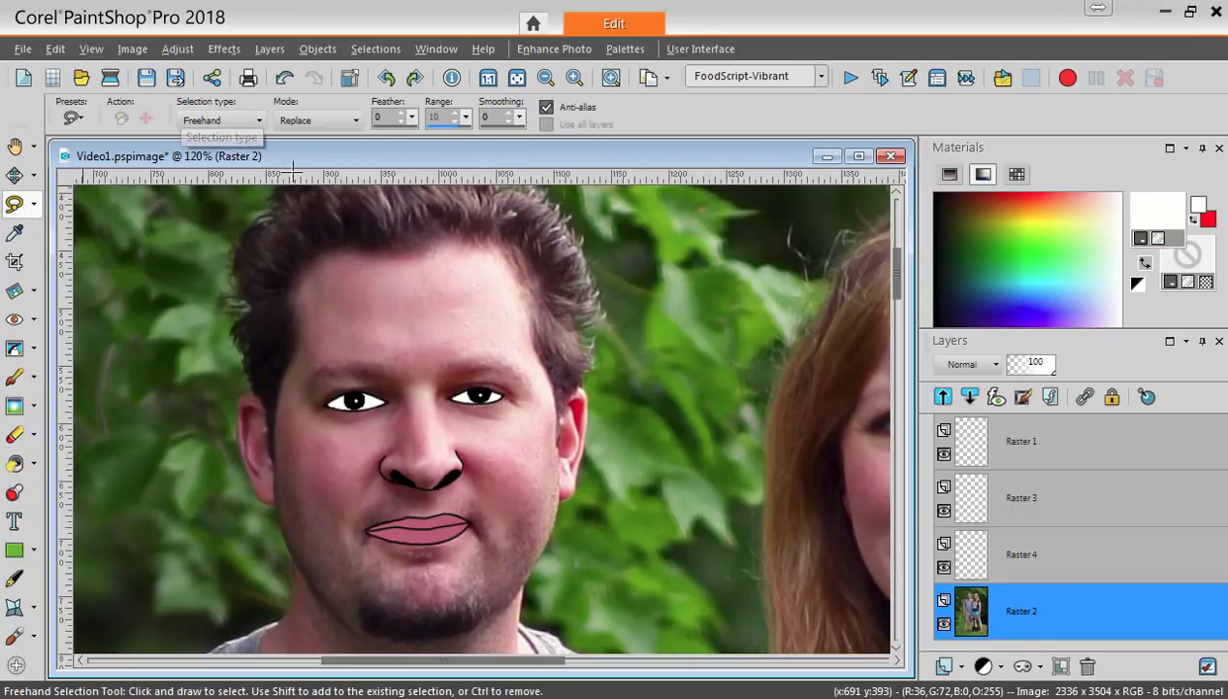
{"action": "mouse_move", "coordinate": [435, 252]}
{"action": "left_mouse_down"}
{"action": "mouse_move", "coordinate": [345, 255]}
{"action": "mouse_move", "coordinate": [314, 273]}
{"action": "mouse_move", "coordinate": [275, 439]}
{"action": "mouse_move", "coordinate": [283, 525]}
{"action": "mouse_move", "coordinate": [327, 611]}
{"action": "mouse_move", "coordinate": [408, 640]}
{"action": "mouse_move", "coordinate": [497, 612]}
{"action": "mouse_move", "coordinate": [542, 561]}
{"action": "mouse_move", "coordinate": [556, 506]}
{"action": "mouse_move", "coordinate": [557, 416]}
{"action": "mouse_move", "coordinate": [513, 280]}
{"action": "mouse_move", "coordinate": [497, 254]}
{"action": "mouse_move", "coordinate": [438, 252]}
{"action": "left_mouse_up"}
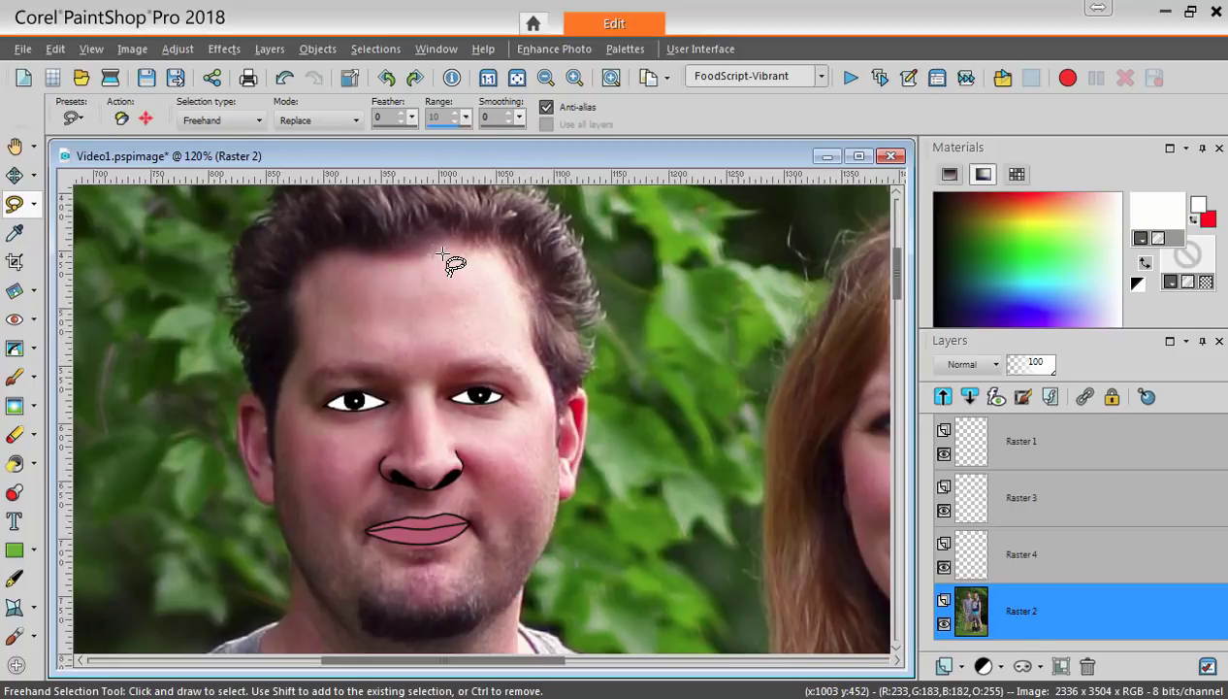
{"action": "right_click", "coordinate": [999, 622]}
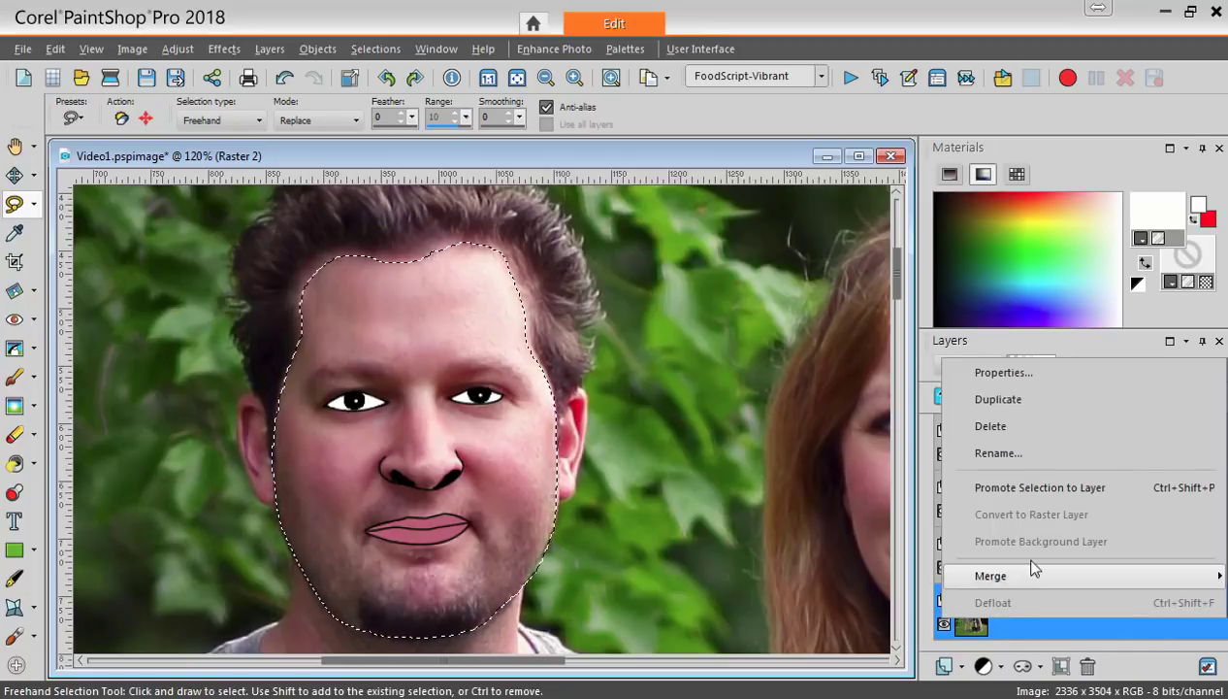
{"action": "left_click", "coordinate": [1010, 490]}
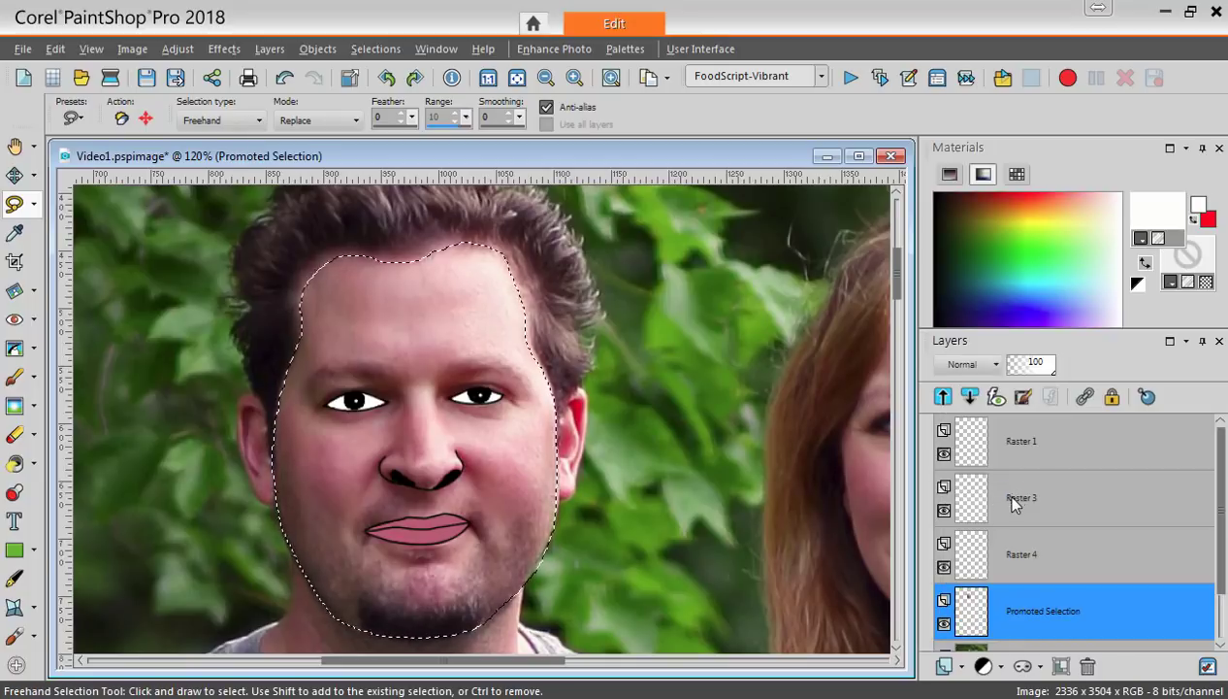
Step: Apply a Gaussian Blur with a radius of 25.00 to the promoted face layer
{"action": "mouse_move", "coordinate": [973, 604]}
{"action": "left_click", "coordinate": [176, 48]}
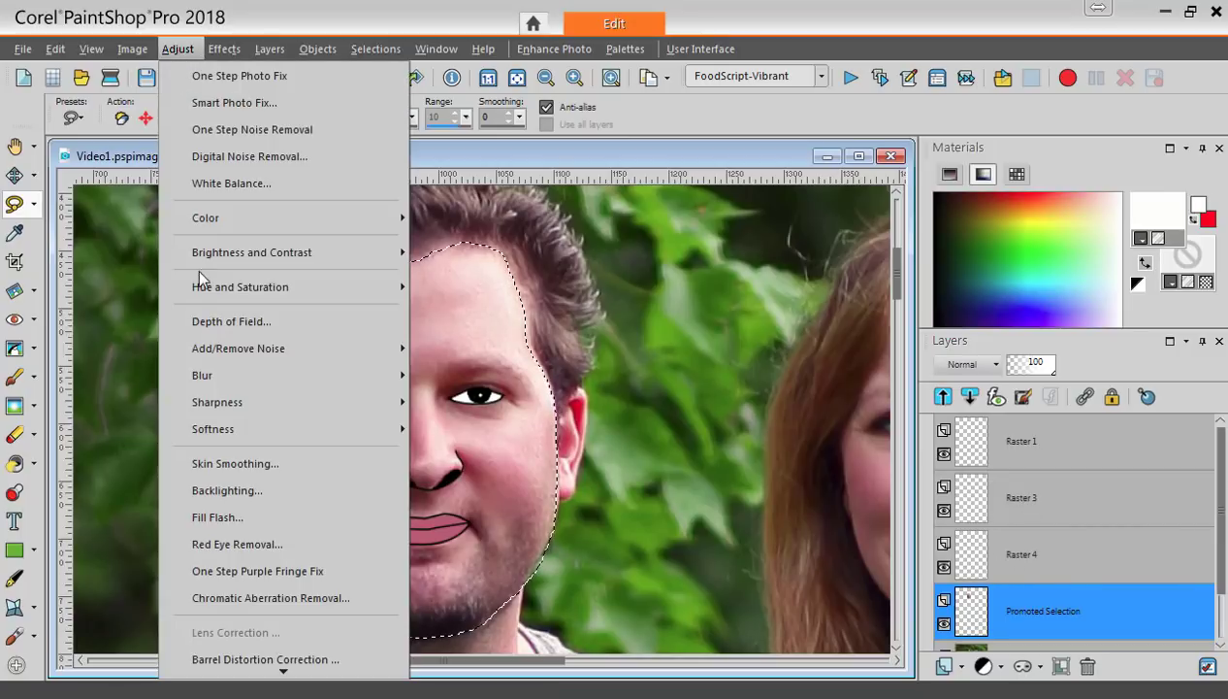
{"action": "mouse_move", "coordinate": [194, 369]}
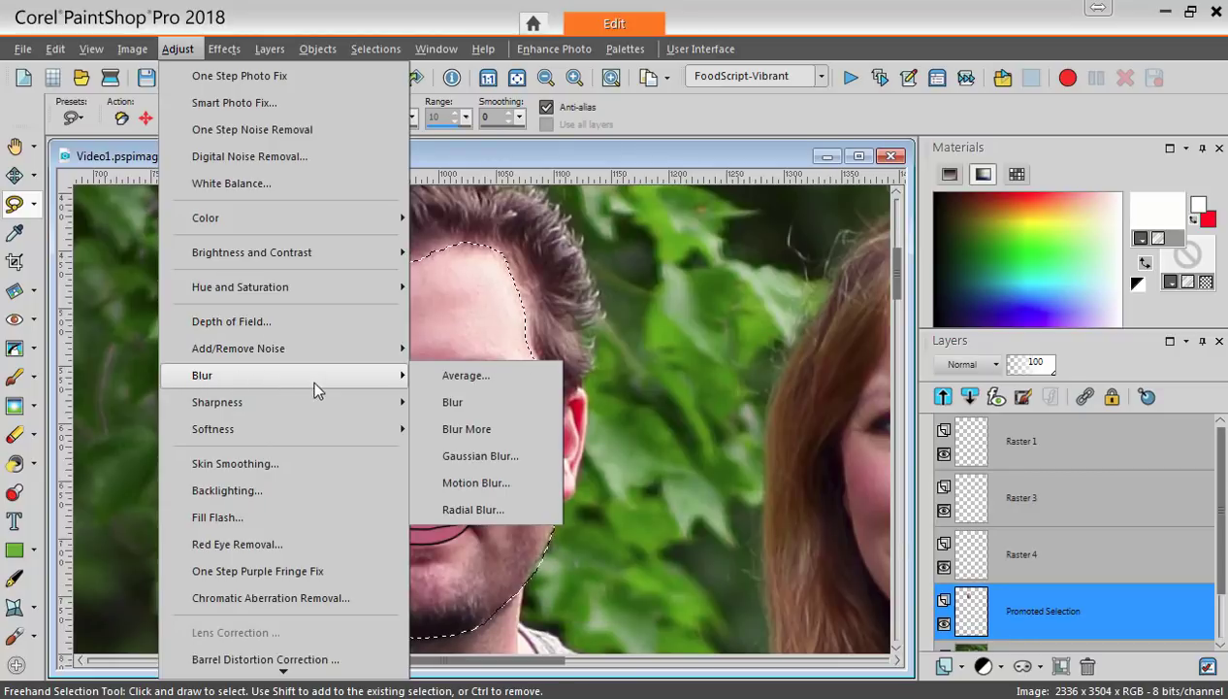
{"action": "left_click", "coordinate": [468, 454]}
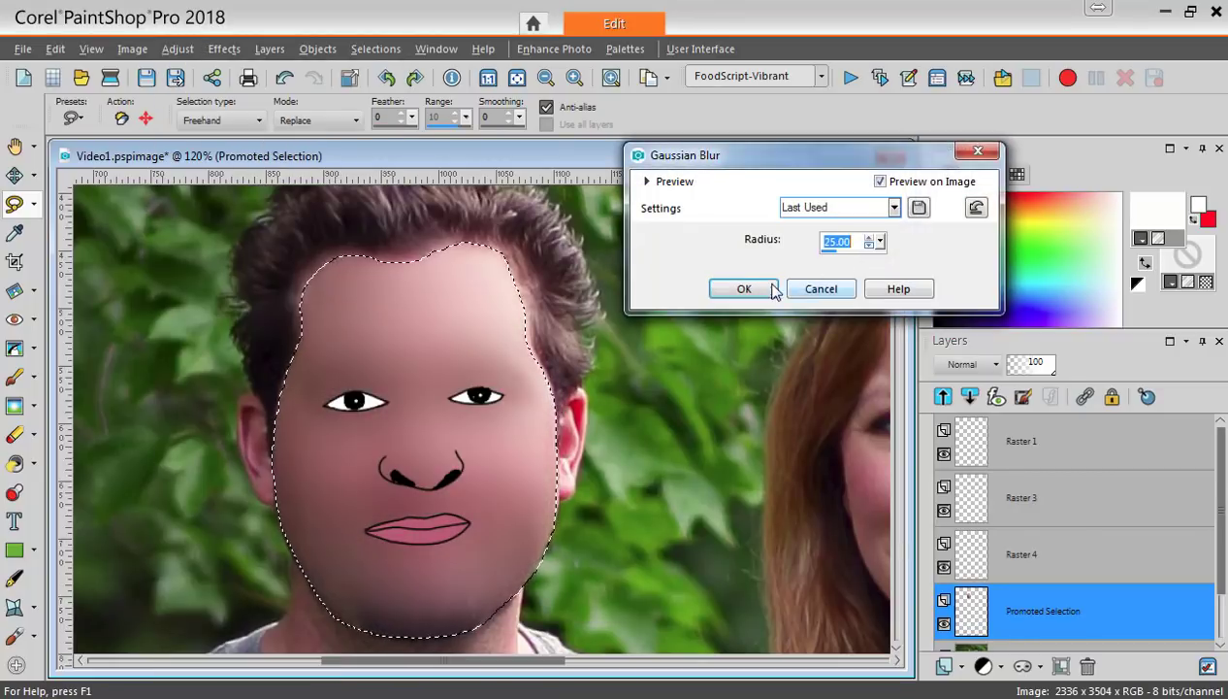
{"action": "left_click", "coordinate": [741, 291]}
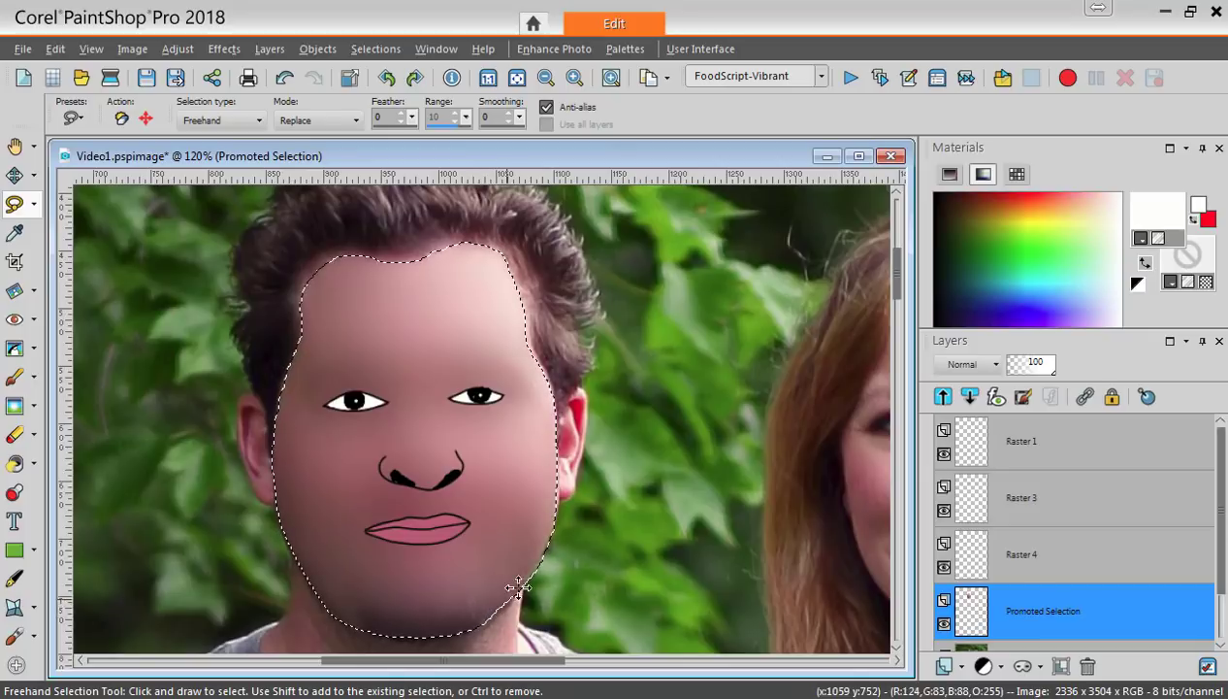
Step: Duplicate the blurred Promoted Selection layer and merge the copy down into the original
{"action": "right_click", "coordinate": [997, 614]}
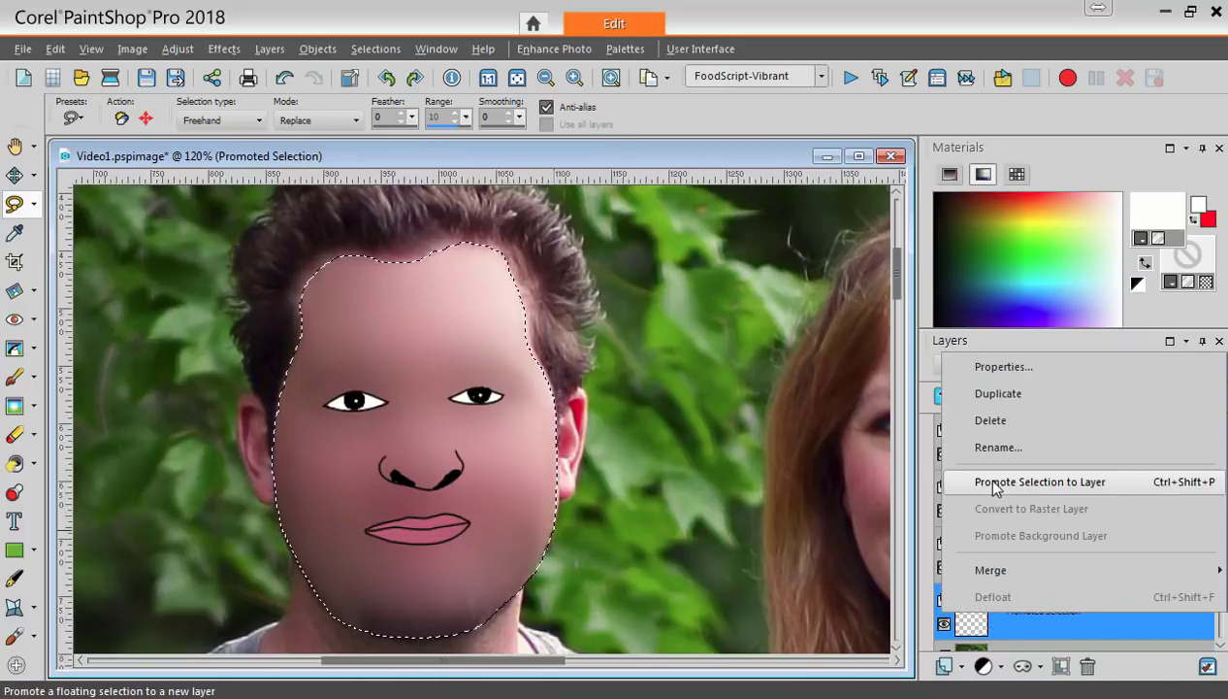
{"action": "left_click", "coordinate": [1001, 396]}
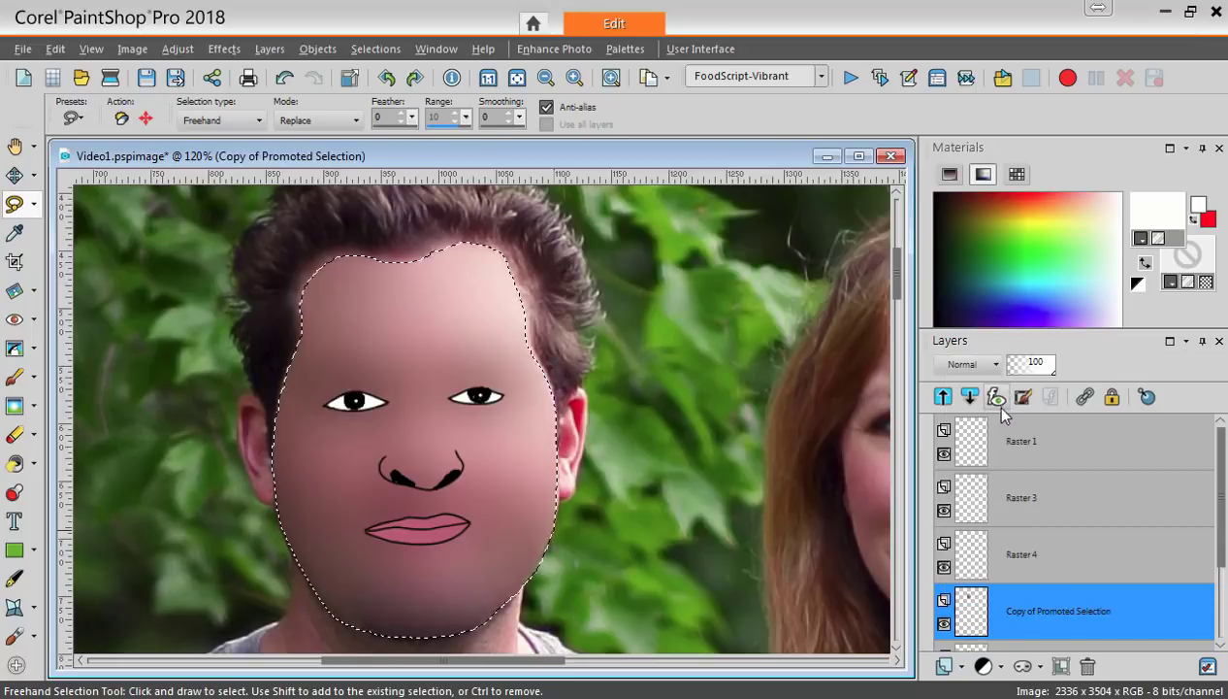
{"action": "right_click", "coordinate": [976, 614]}
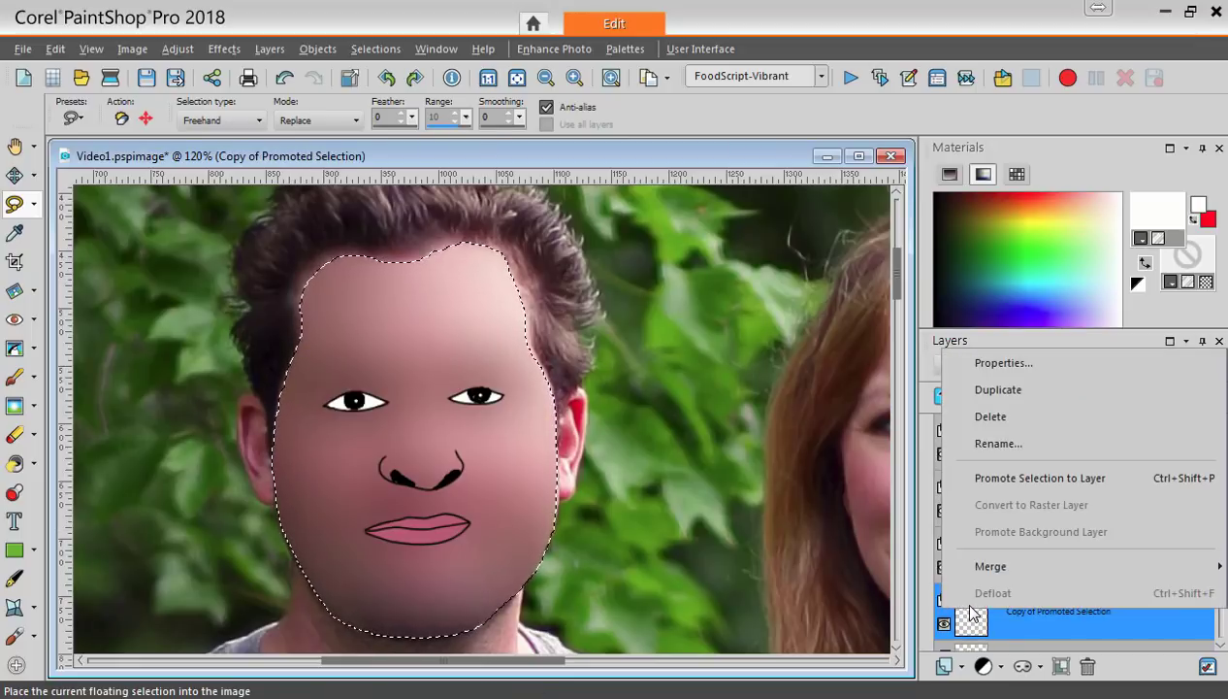
{"action": "mouse_move", "coordinate": [971, 560]}
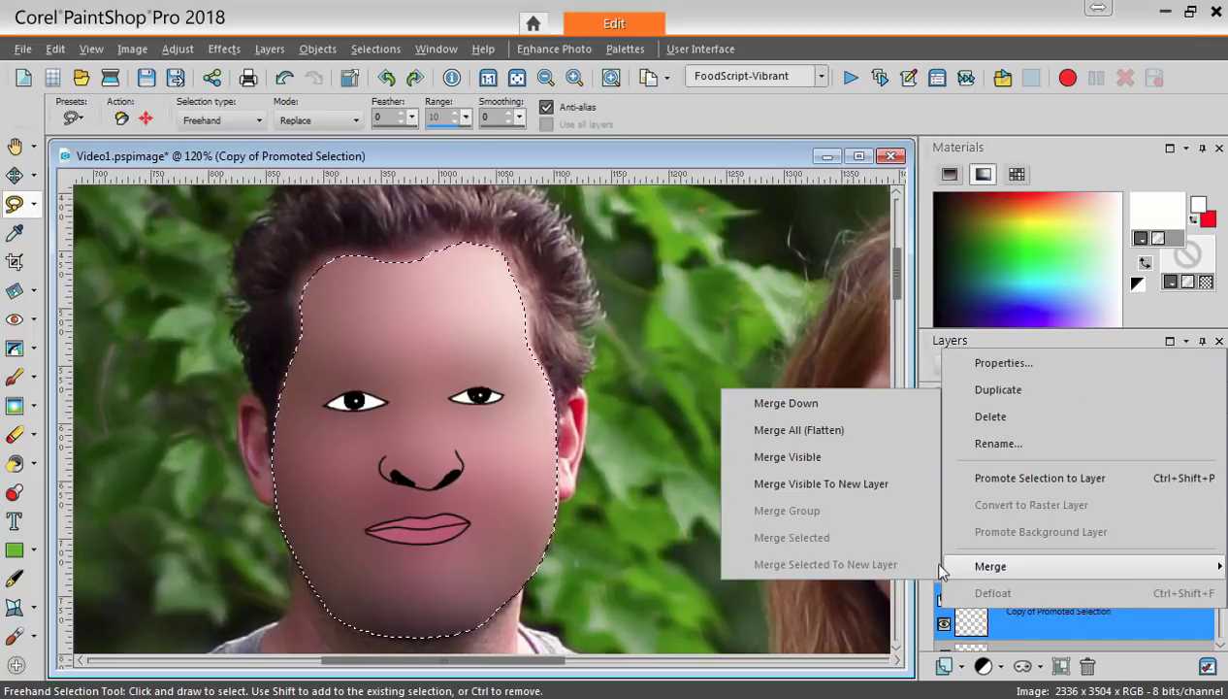
{"action": "left_click", "coordinate": [797, 403]}
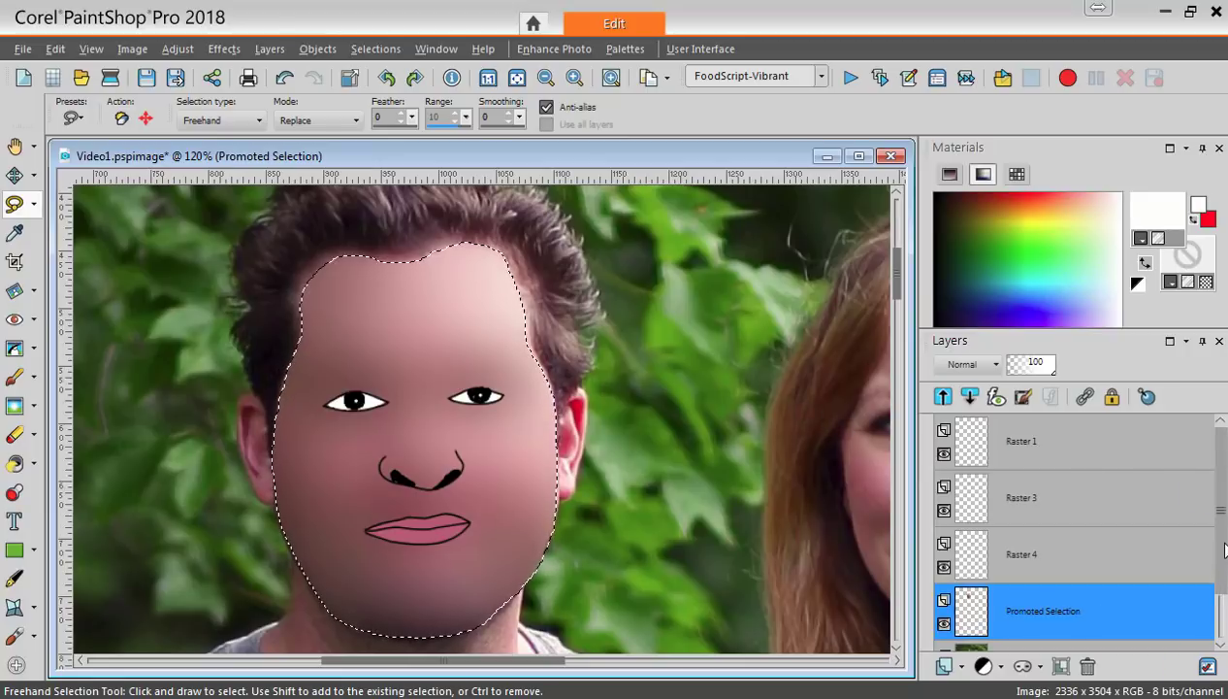
Step: Paint both eyebrows dark olive-brown on Raster 1 with a size 10 Paint Brush, and clear the face selection
{"action": "mouse_move", "coordinate": [978, 460]}
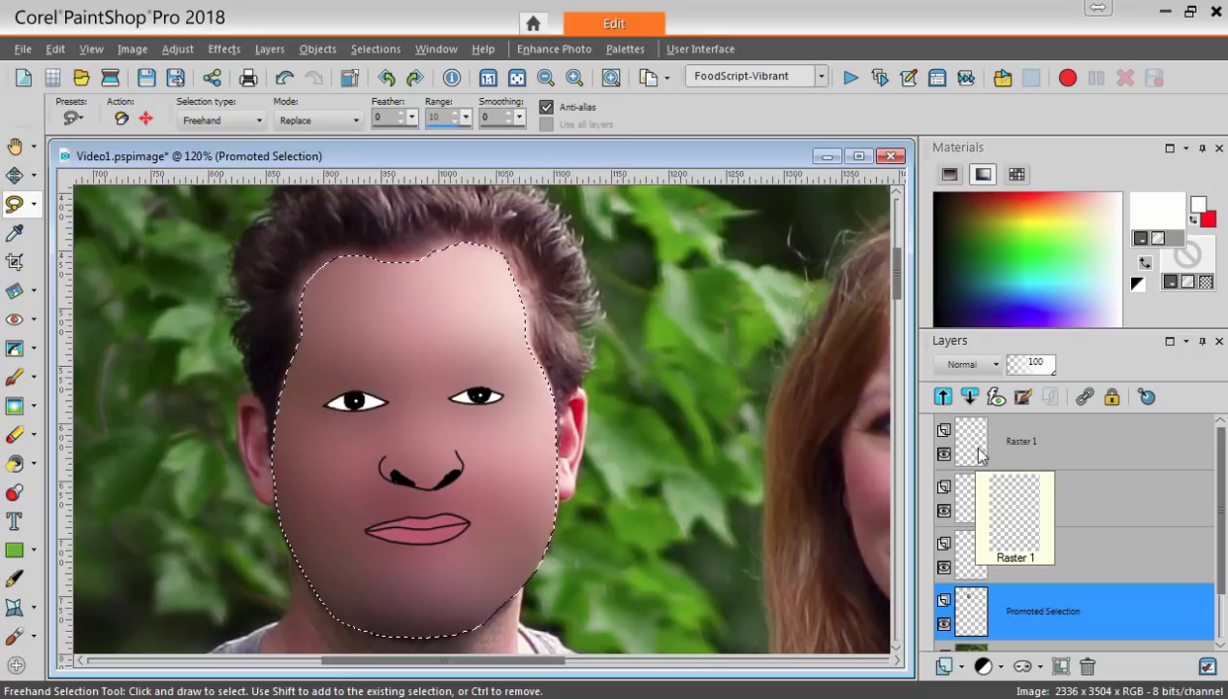
{"action": "left_click", "coordinate": [976, 448]}
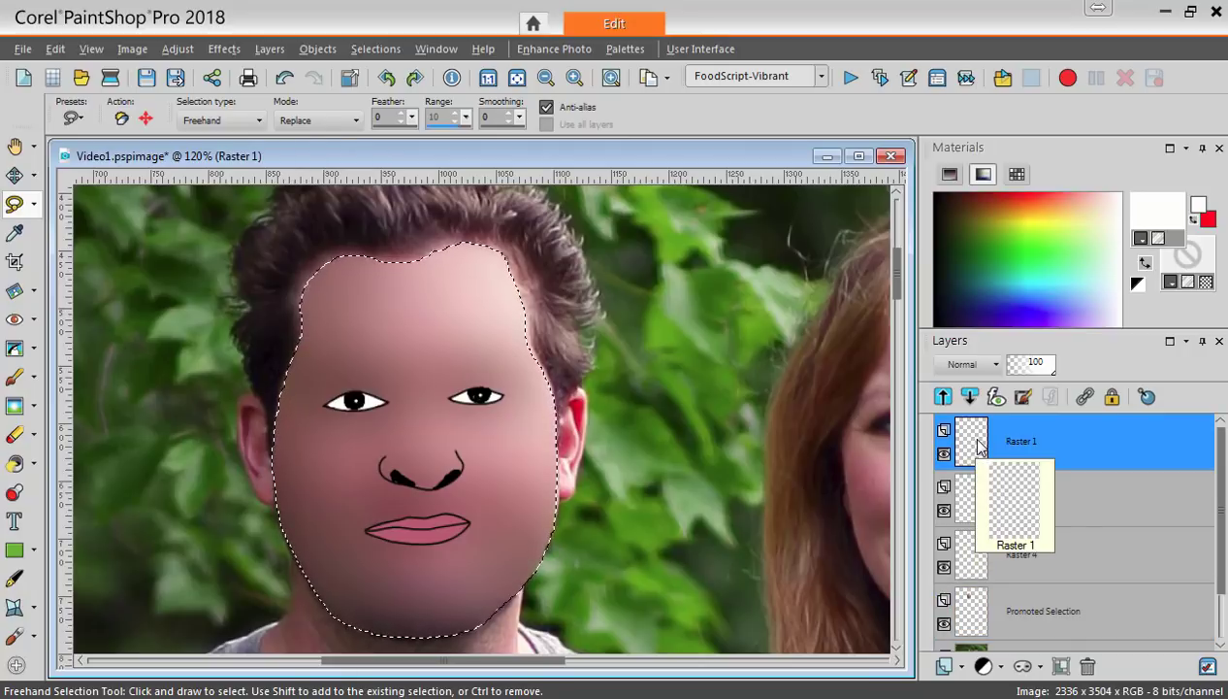
{"action": "left_click", "coordinate": [14, 377]}
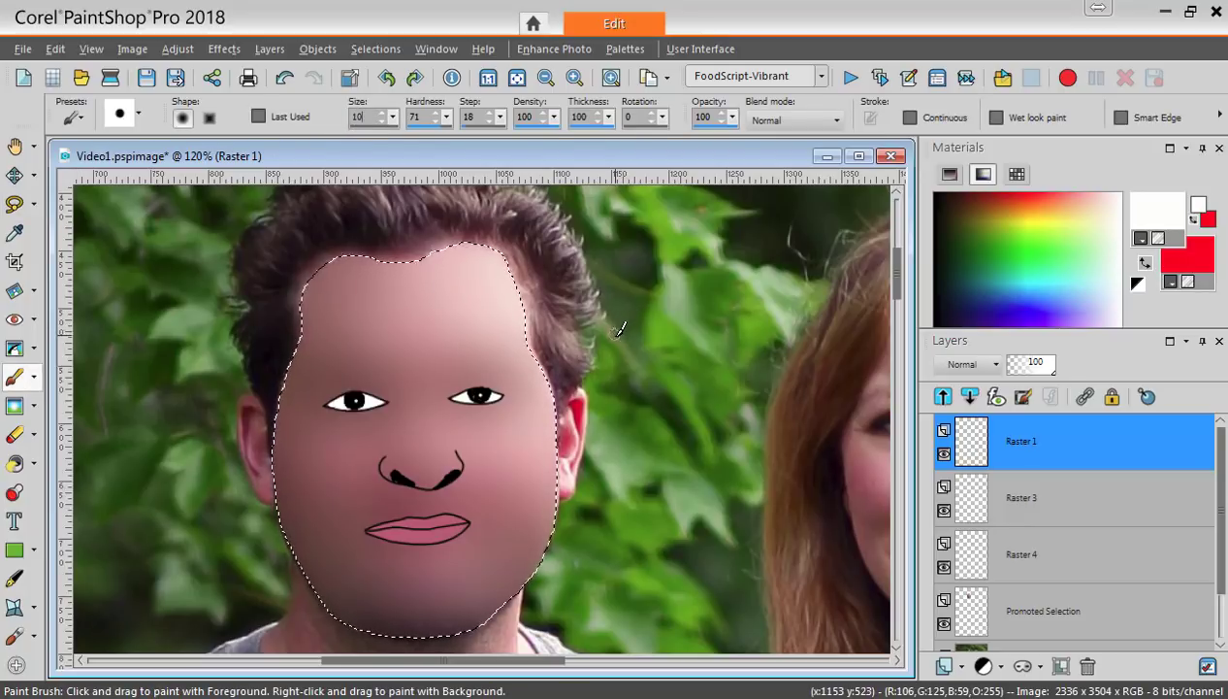
{"action": "left_click", "coordinate": [955, 210]}
{"action": "left_click", "coordinate": [955, 215]}
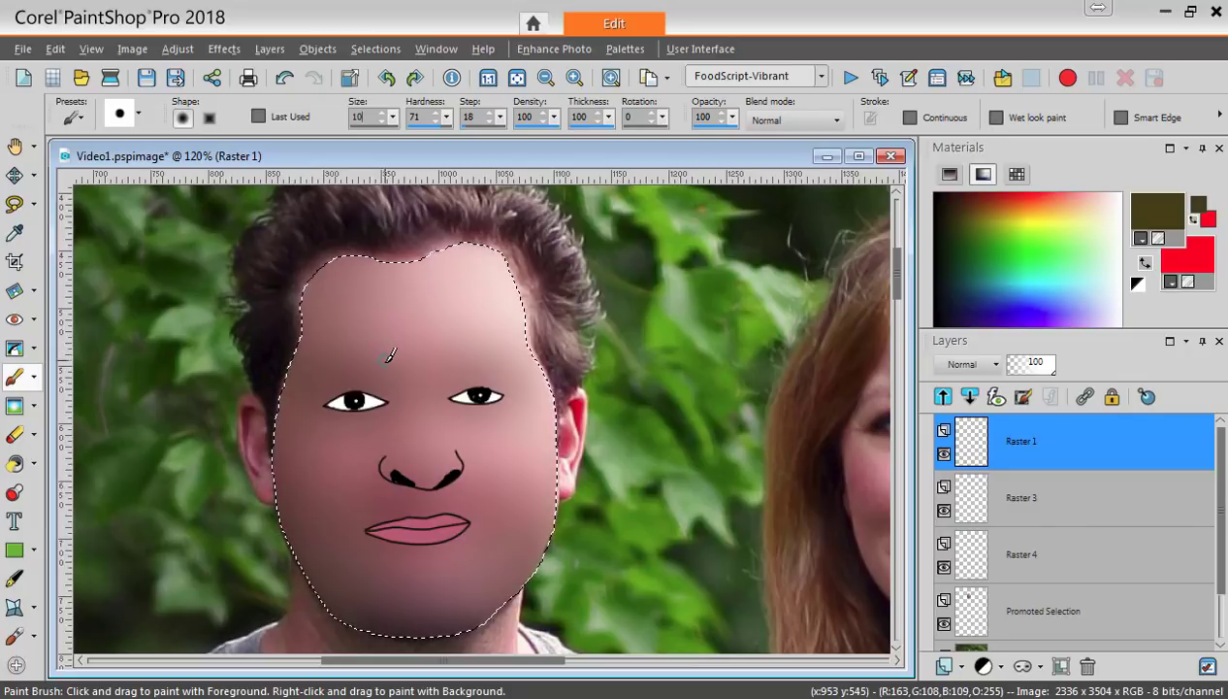
{"action": "left_click_drag", "start_coordinate": [394, 368], "coordinate": [339, 363]}
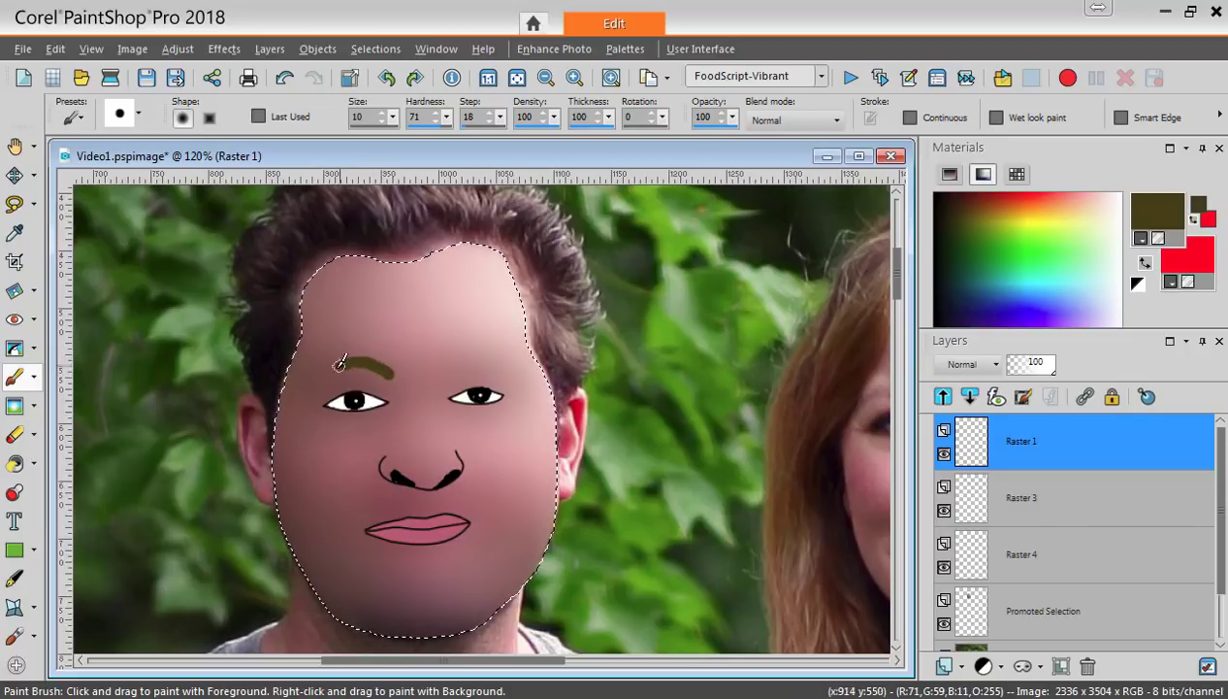
{"action": "left_click_drag", "start_coordinate": [438, 369], "coordinate": [508, 365]}
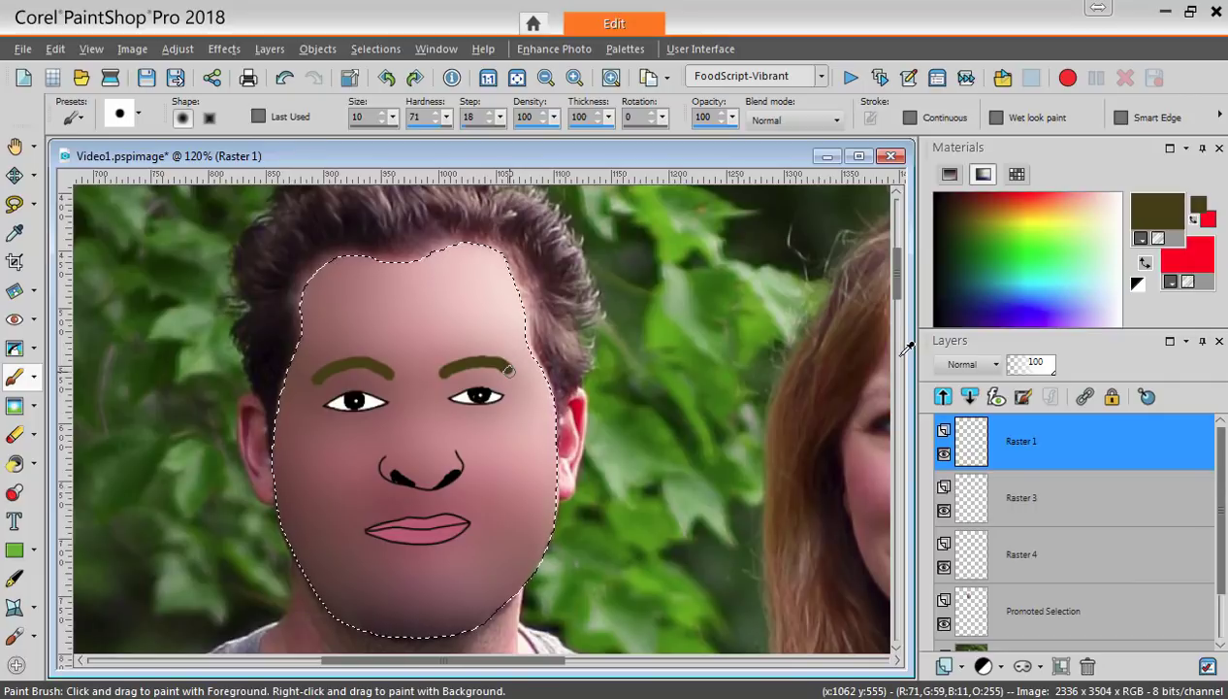
{"action": "key", "text": "ctrl+d"}
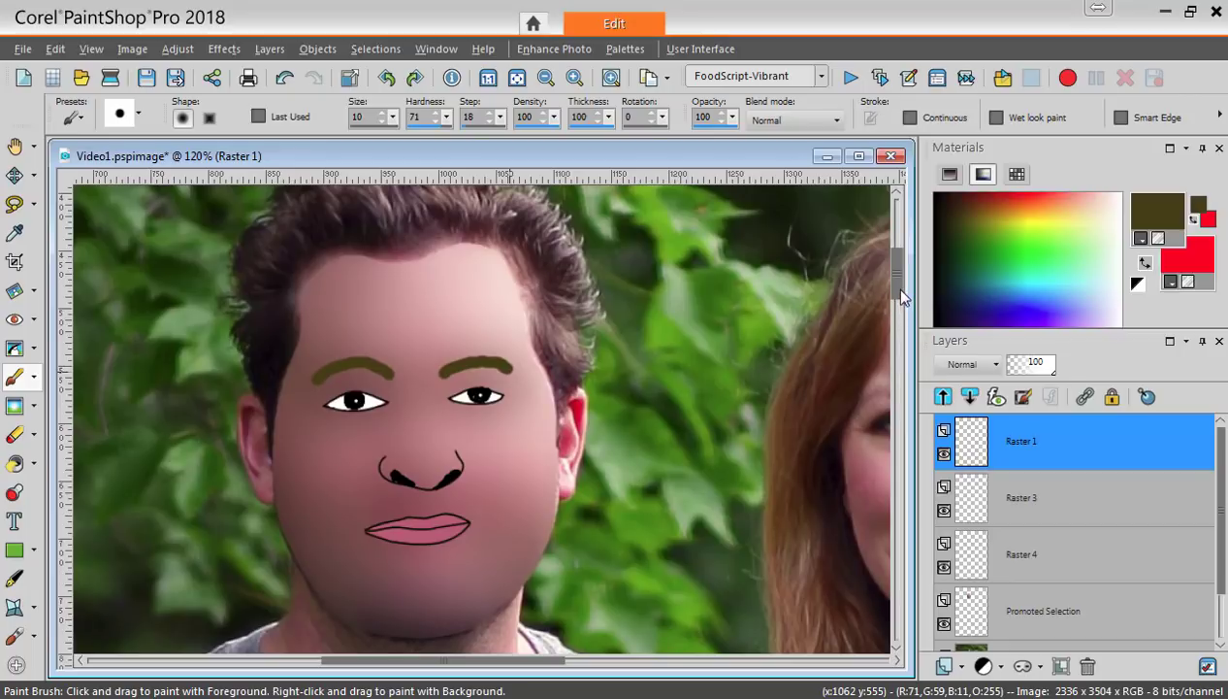
{"action": "scroll", "coordinate": [897, 288], "scroll_direction": "down", "scroll_amount": 5}
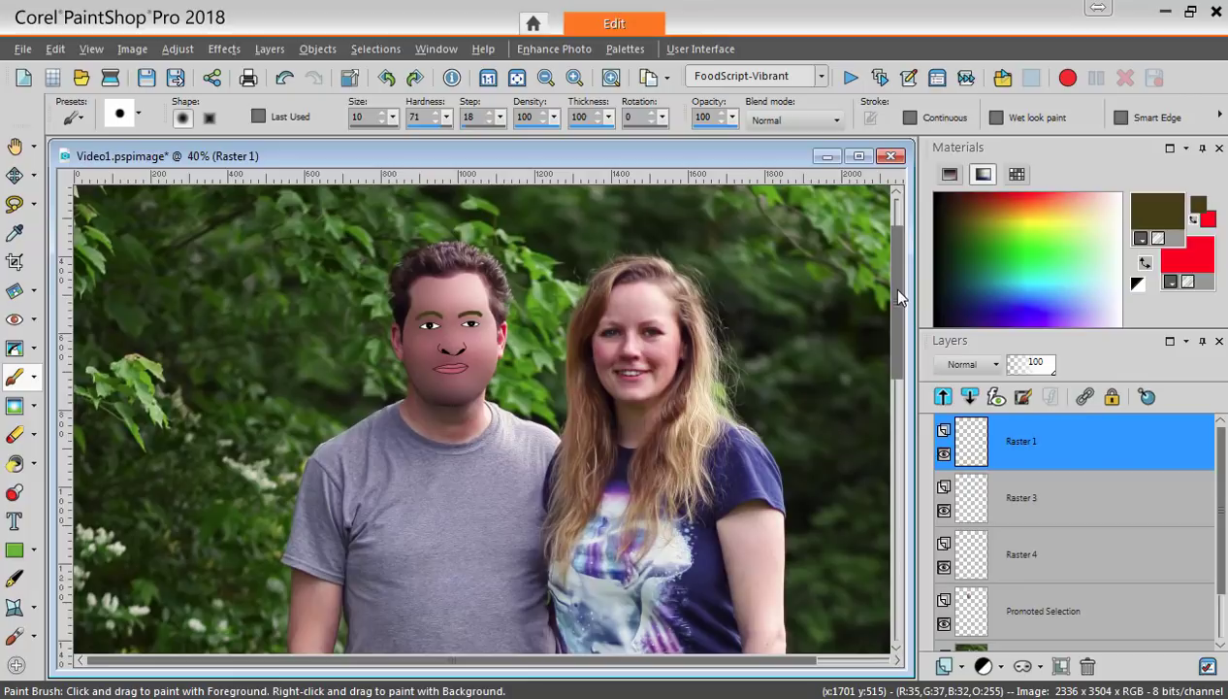